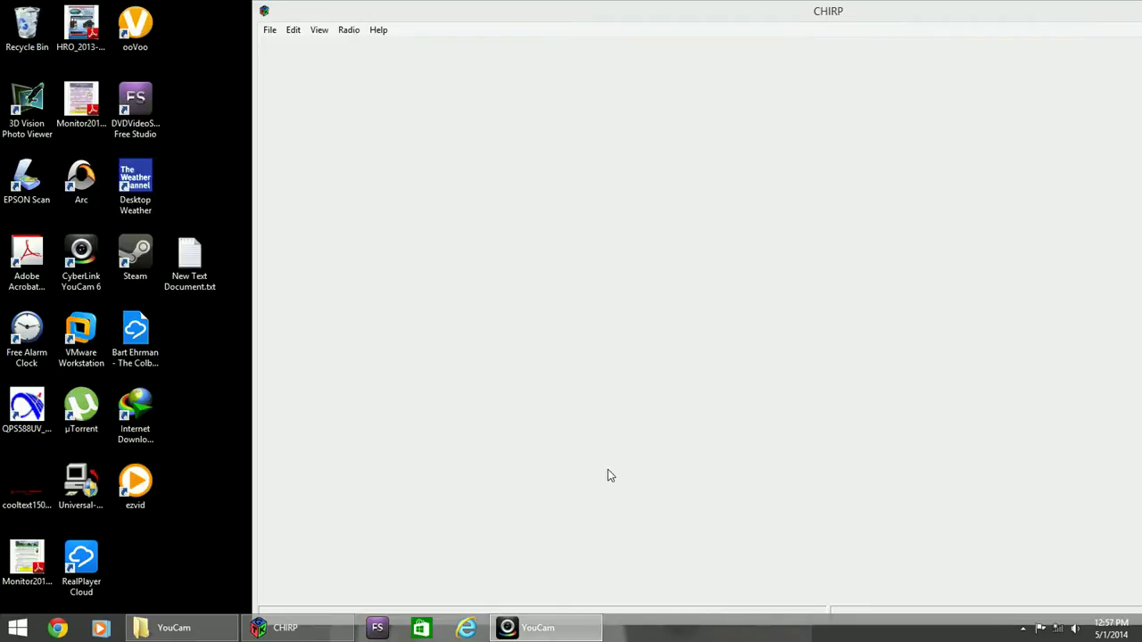
Open the QPS588UV programming software from the desktop and read the channel data from the radio.
left_click(28, 415)
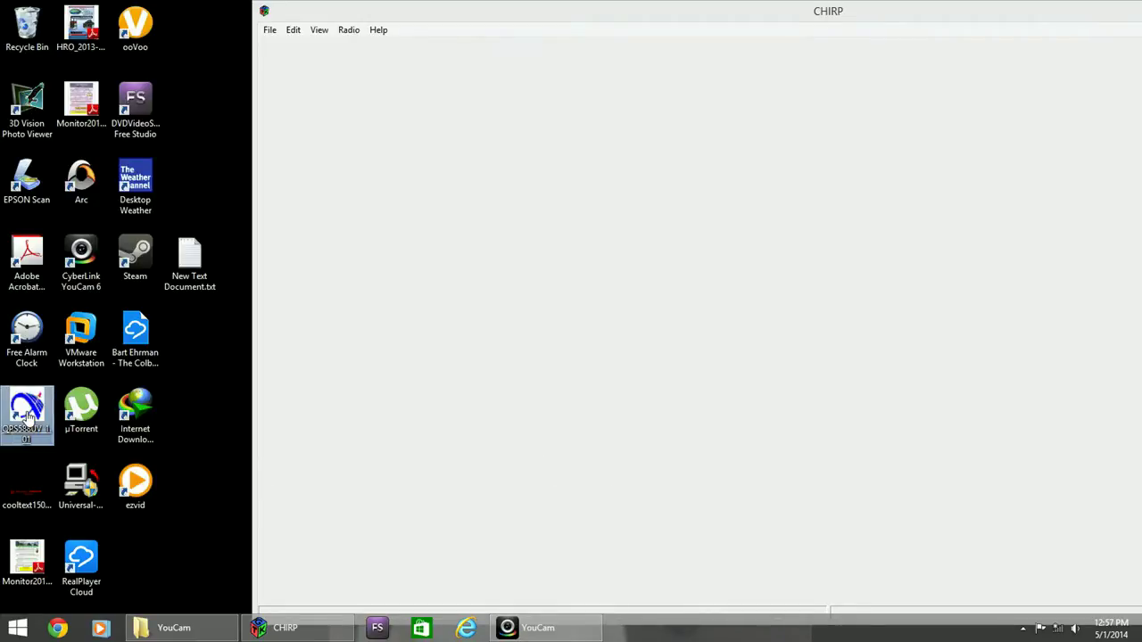
double_click(28, 415)
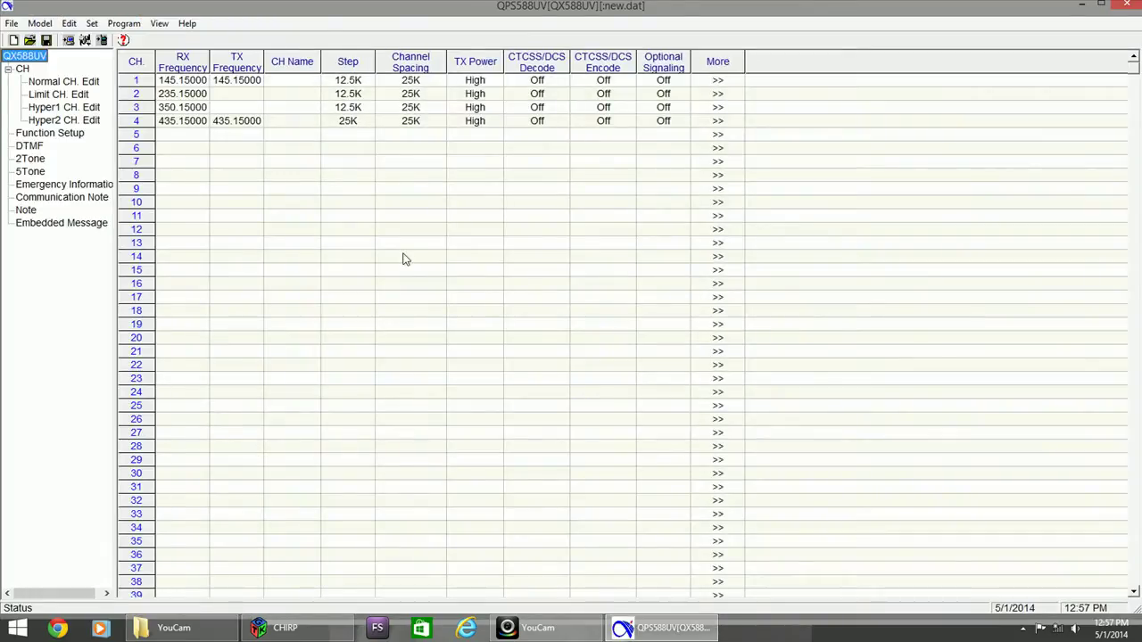
left_click(68, 40)
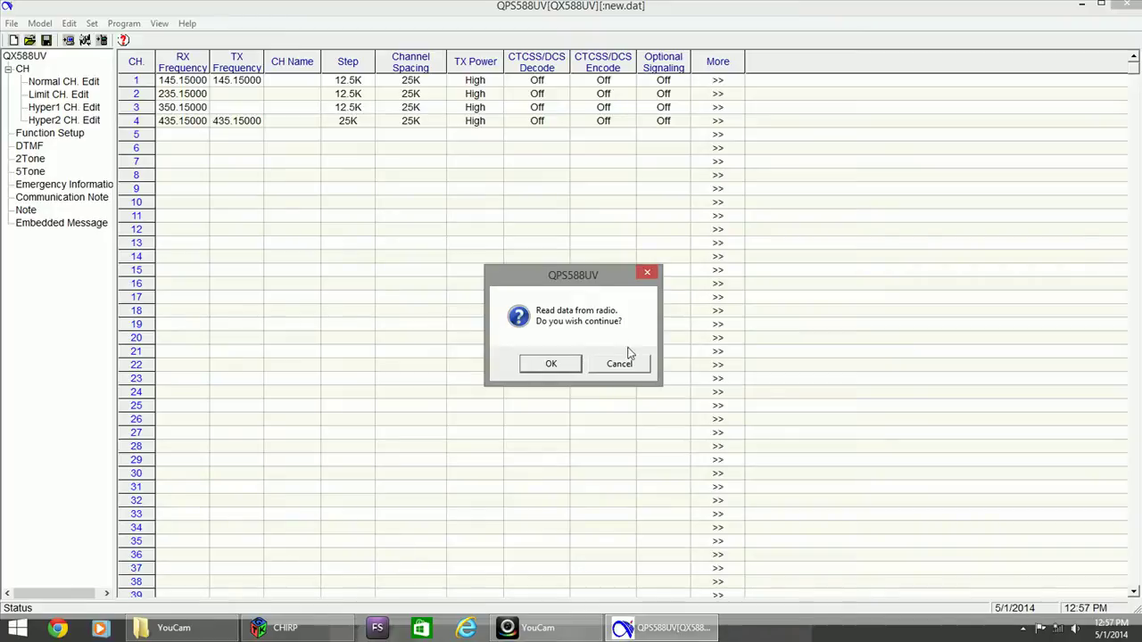
left_click(553, 368)
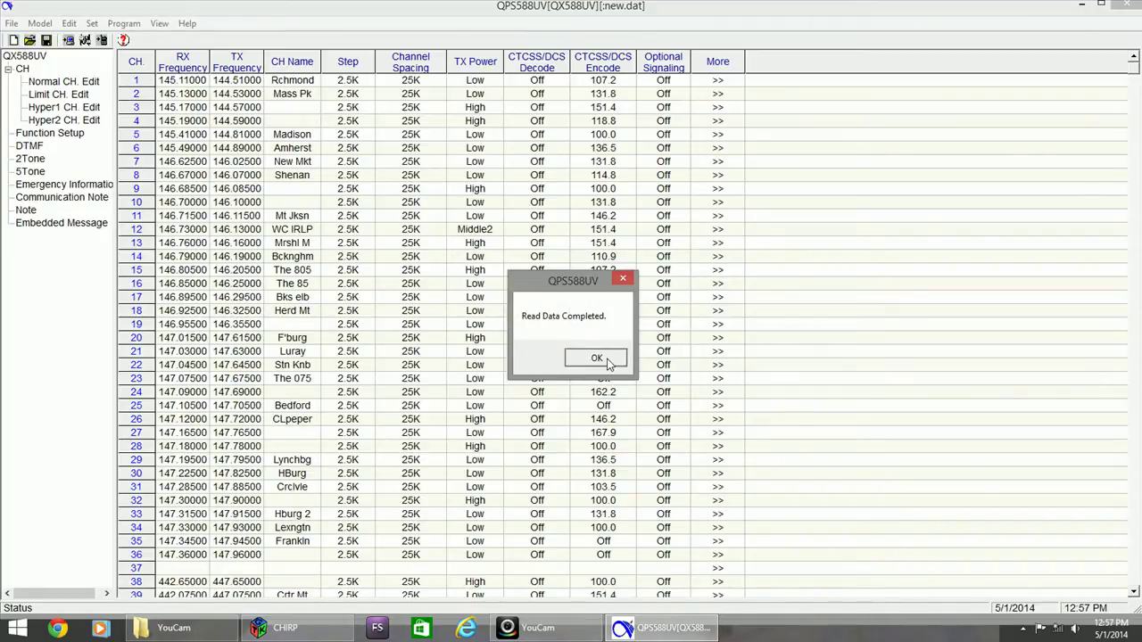
left_click(608, 360)
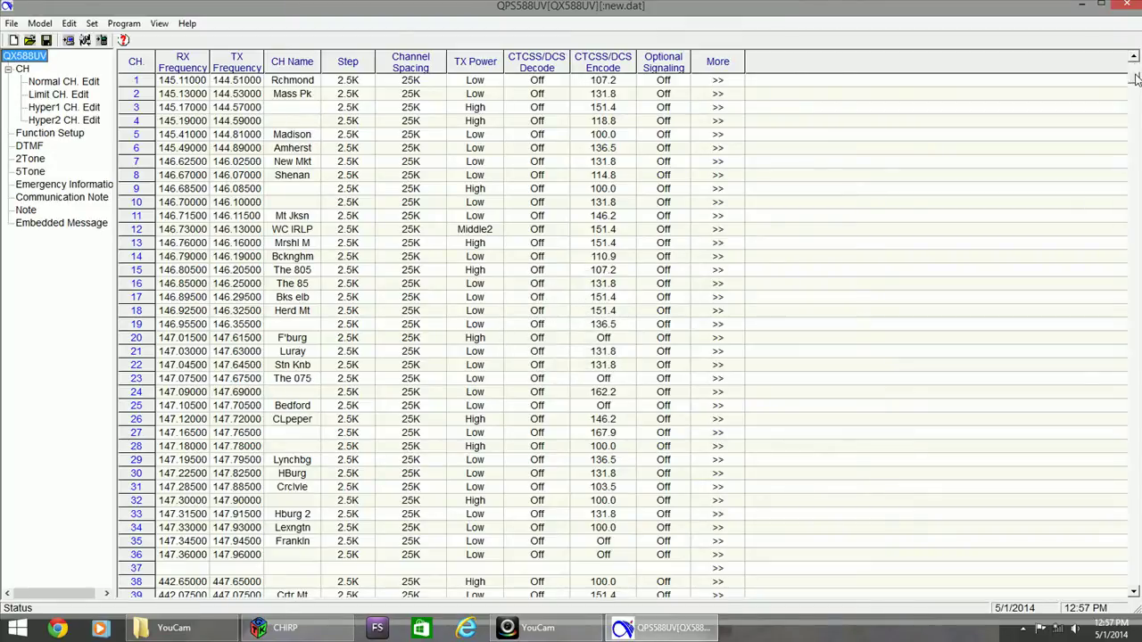
Examine the channel list read from the radio, from channel 1 down to channel 126.
scroll(1136, 83, "down", 6)
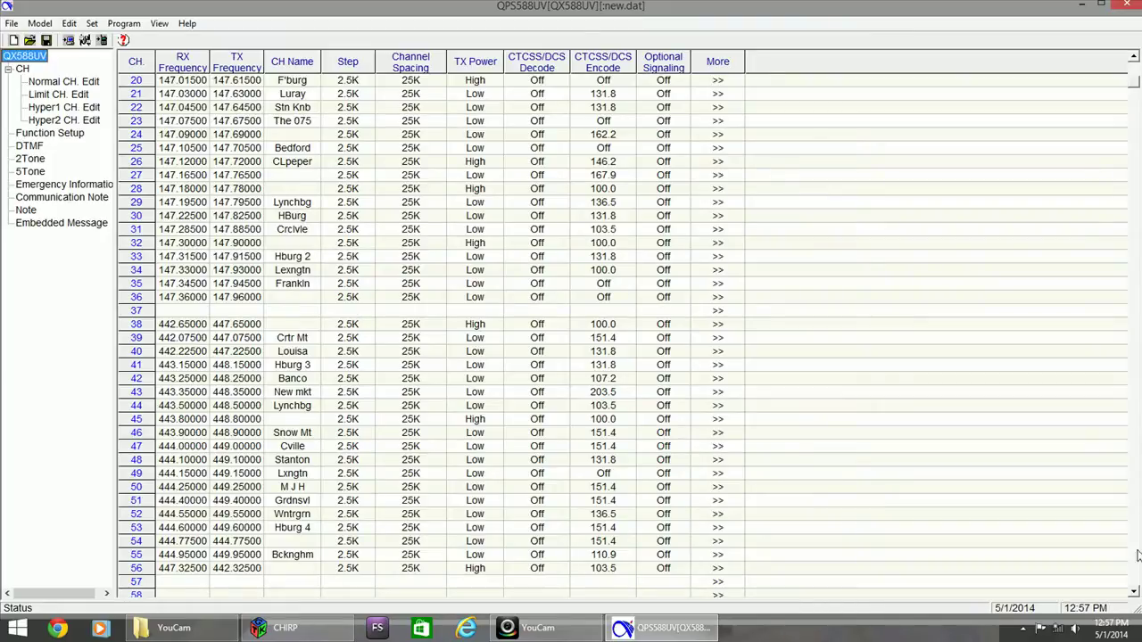
left_click(1135, 594)
left_click(1134, 594)
left_click(1134, 594)
left_click(1135, 594)
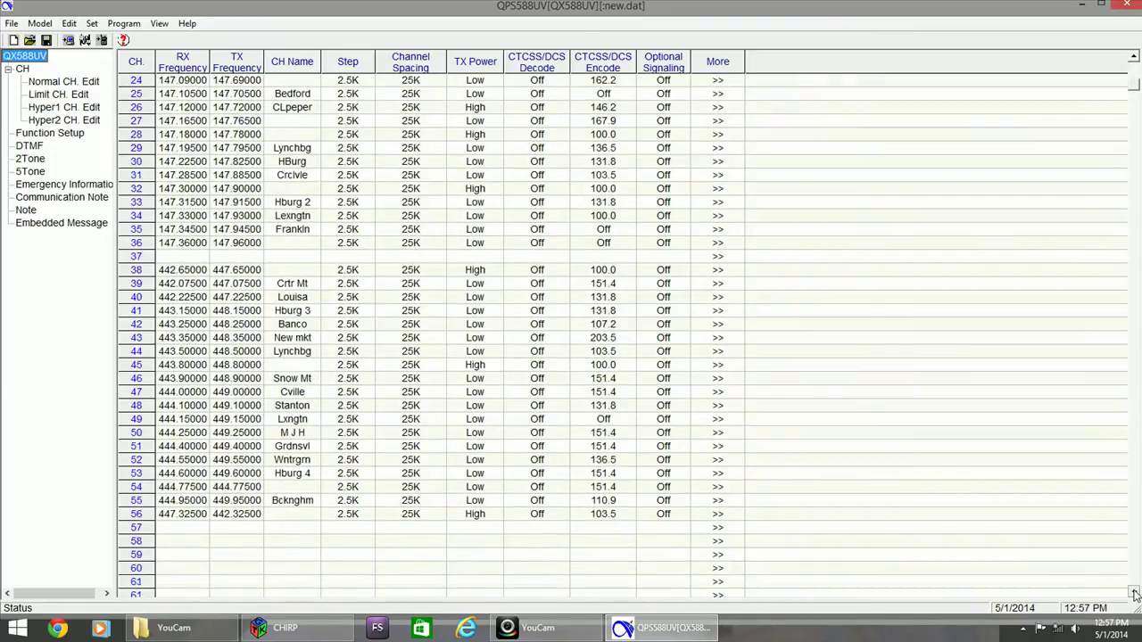
left_click(1134, 594)
left_click(1135, 594)
left_click(1135, 594)
left_click(1135, 594)
left_click(1134, 594)
left_click(1134, 594)
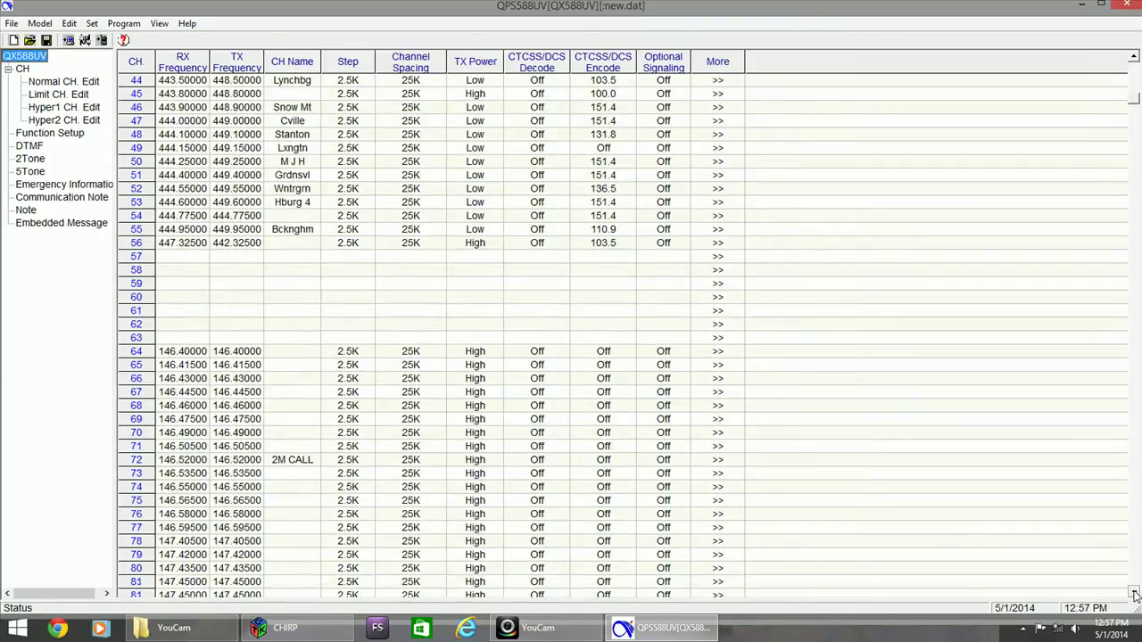
left_click(1134, 594)
left_click(1135, 594)
left_click(1135, 594)
left_click(1135, 595)
left_click(1134, 594)
left_click(1134, 594)
left_click(1134, 594)
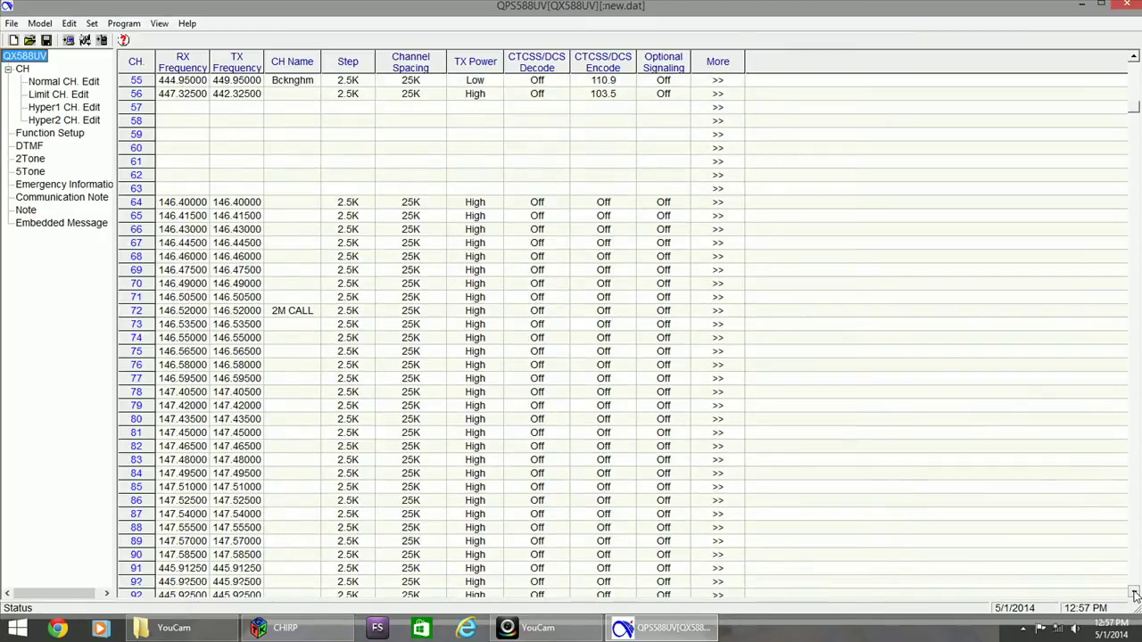
left_click(1135, 594)
left_click(1135, 594)
left_click(1134, 594)
left_click(1134, 595)
left_click(1135, 594)
left_click(1135, 594)
left_click(1135, 594)
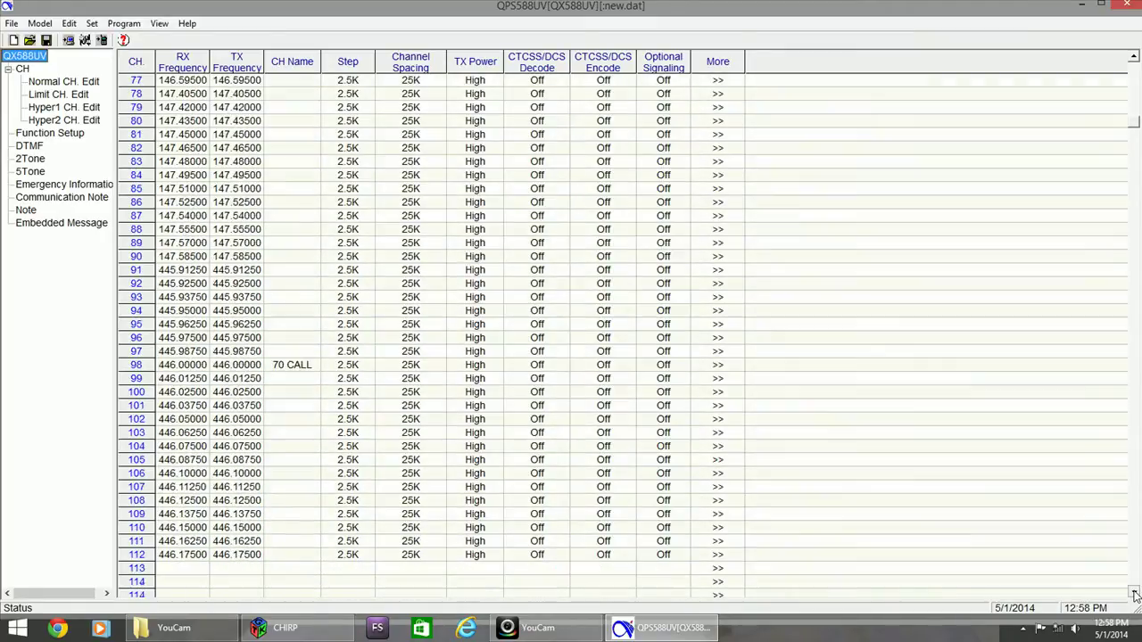
left_click(1134, 594)
left_click(1135, 594)
left_click(1134, 594)
left_click(1134, 594)
left_click(1135, 594)
left_click(1135, 594)
left_click(1135, 594)
left_click(1134, 594)
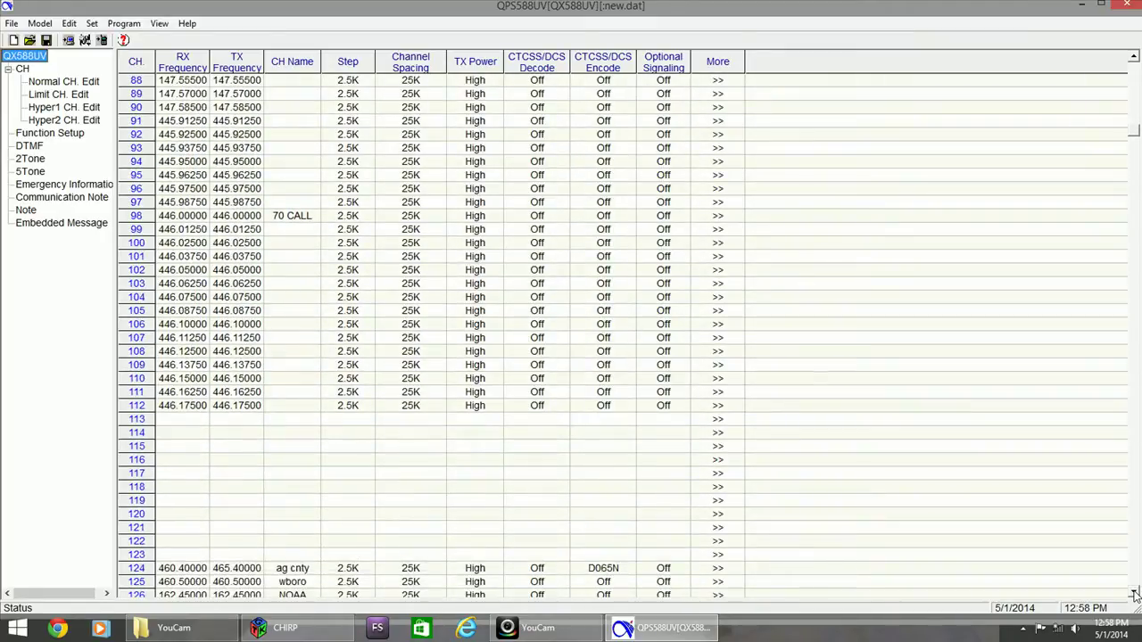
Go back up the channel list to review the block starting at channel 64.
left_click(1133, 59)
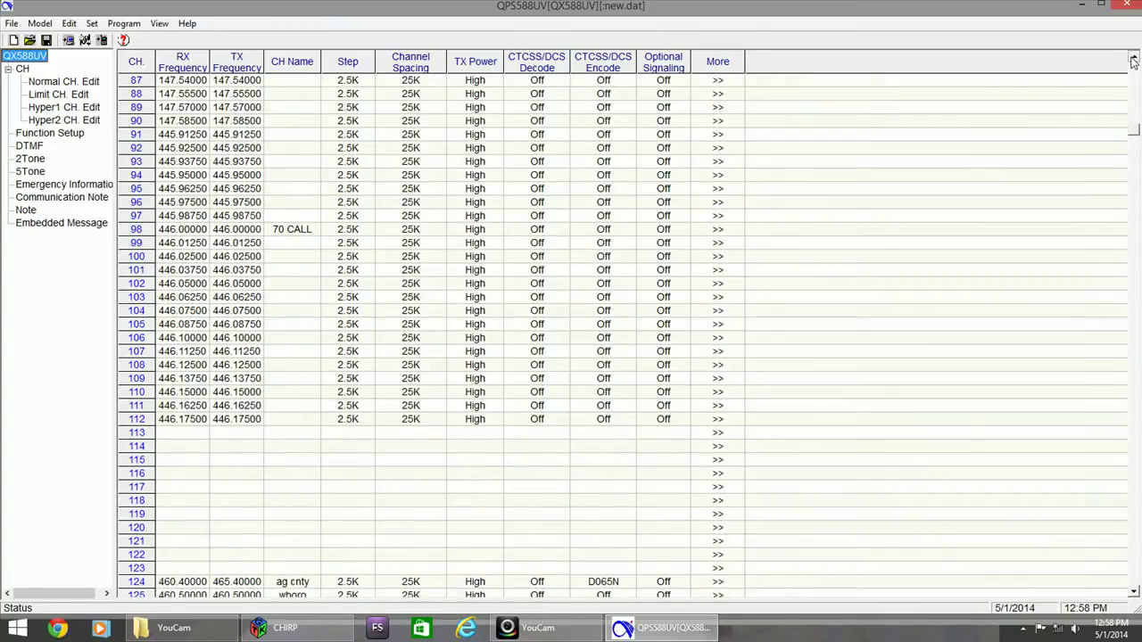
left_click(1133, 59)
left_click(1133, 59)
left_click(1133, 59)
left_click(1133, 59)
left_click(1133, 59)
left_click(1133, 59)
left_click(1133, 59)
left_click(1133, 59)
left_click(1133, 58)
left_click(1133, 59)
left_click(1132, 59)
left_click(1133, 59)
left_click(1133, 59)
left_click(1133, 59)
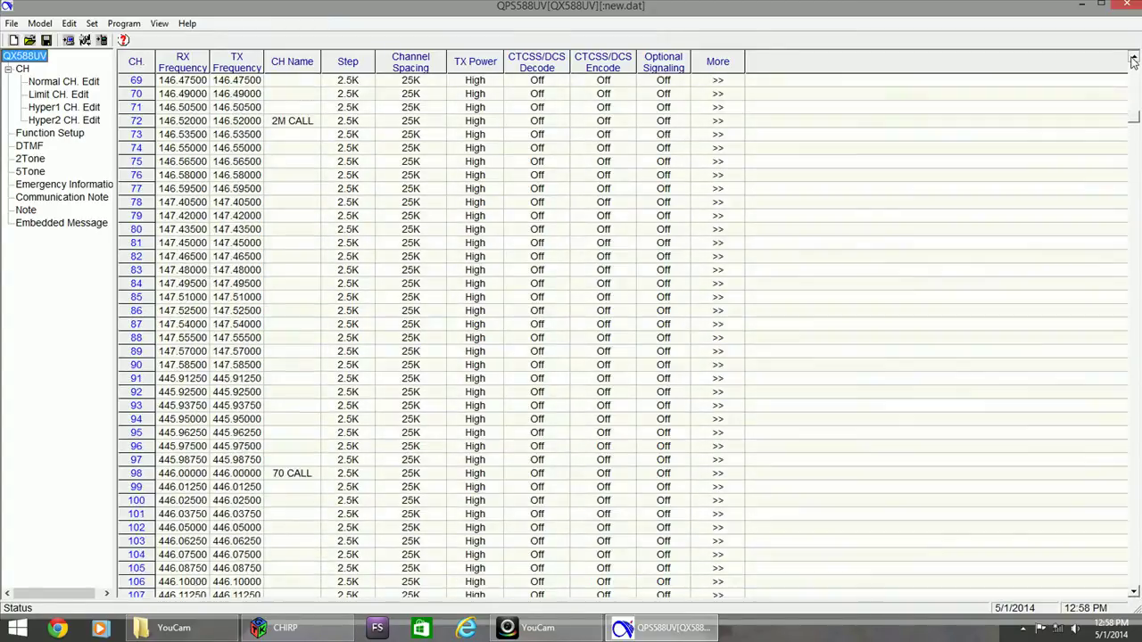
left_click(1132, 59)
left_click(1133, 59)
left_click(1133, 59)
left_click(1133, 59)
left_click(1133, 59)
left_click(1132, 59)
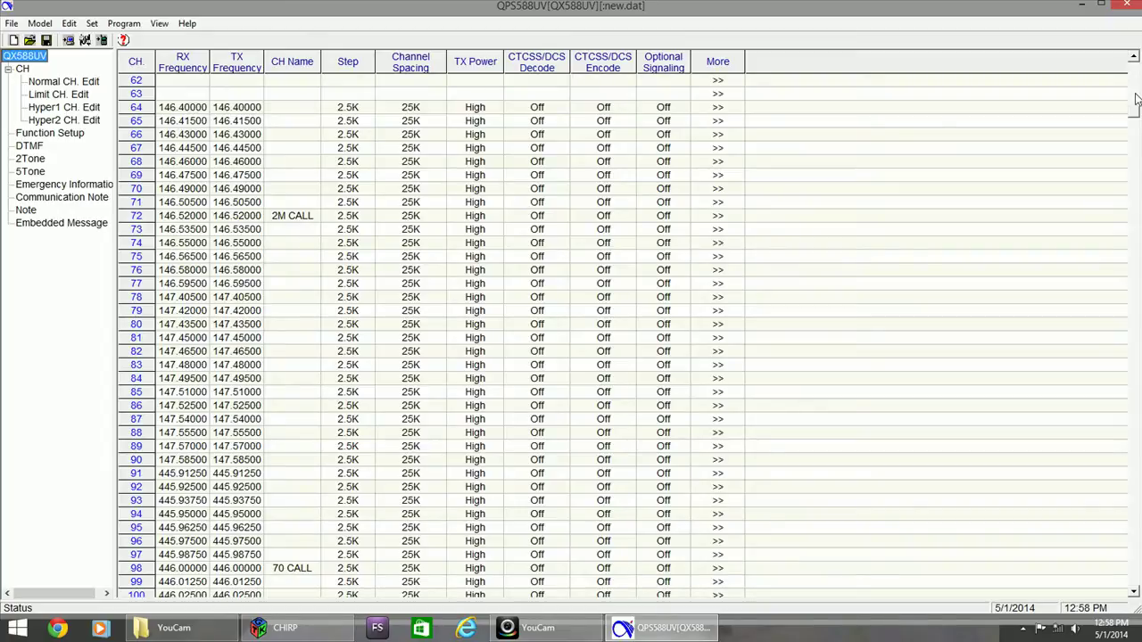
Review channels 64 through 112 and the named entries at channels 124 to 126.
left_click(1134, 594)
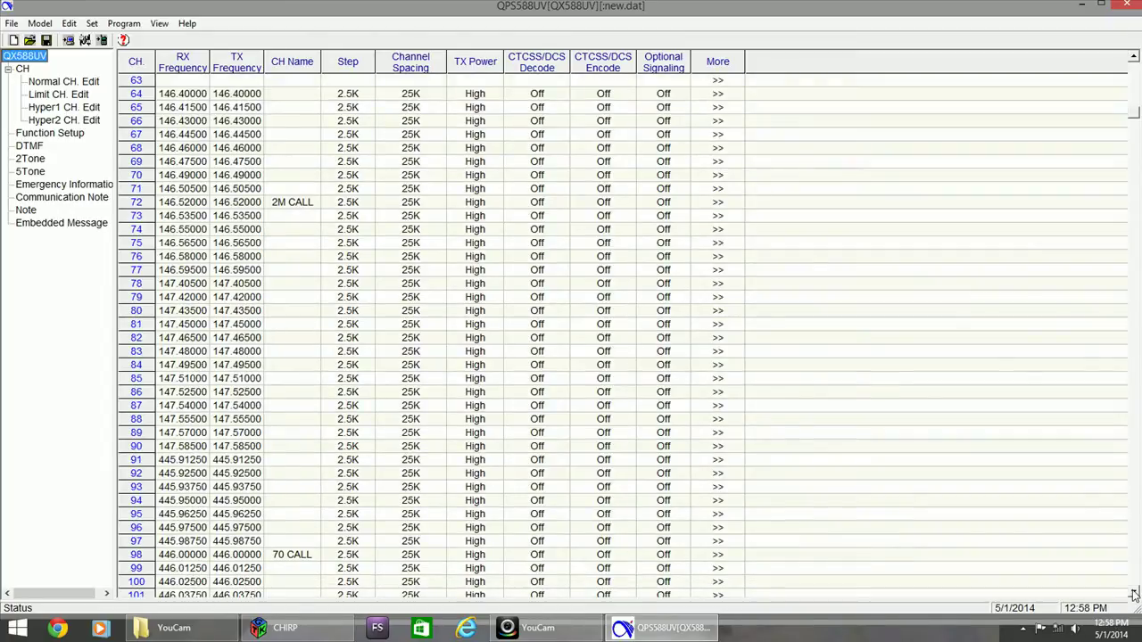
left_click(1133, 594)
left_click(1133, 594)
left_click(1134, 595)
left_click(1133, 594)
left_click(1134, 594)
scroll(1133, 594, "down", 10)
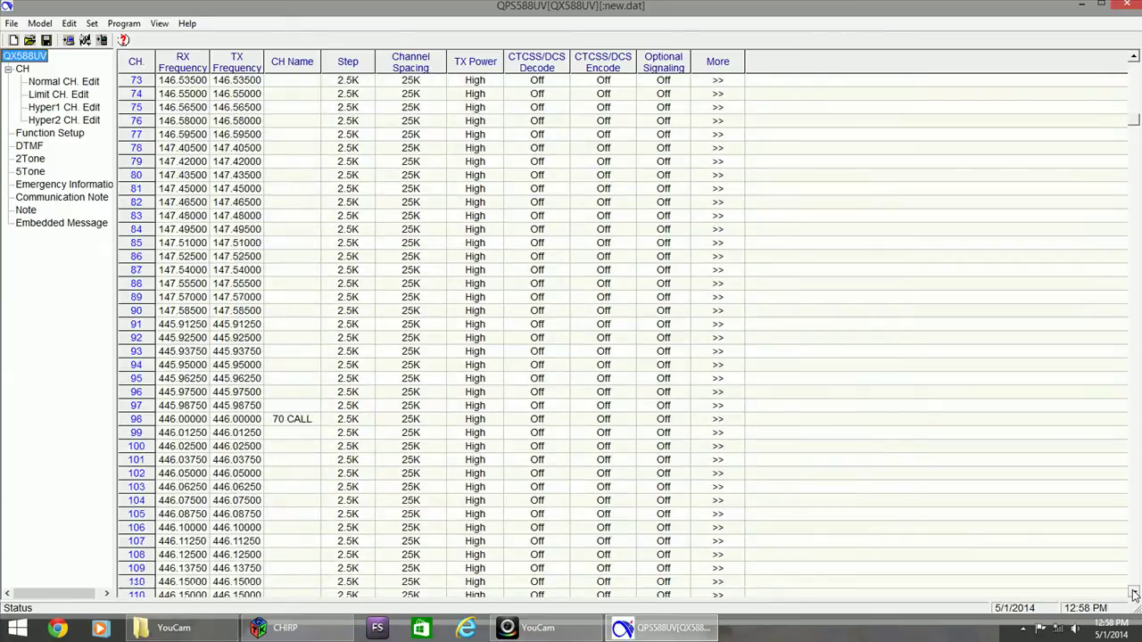
scroll(1134, 594, "down", 2)
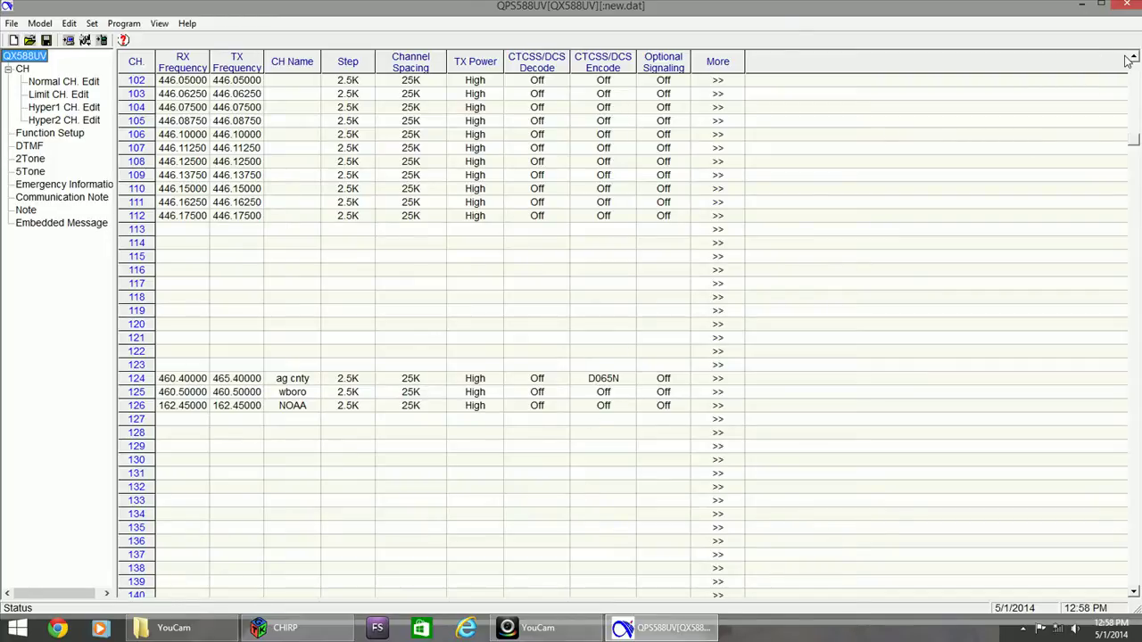
Return to channel 1 at the start of the list, reviewing the repeater channels on the way.
scroll(1134, 59, "up", 5)
scroll(1134, 59, "up", 10)
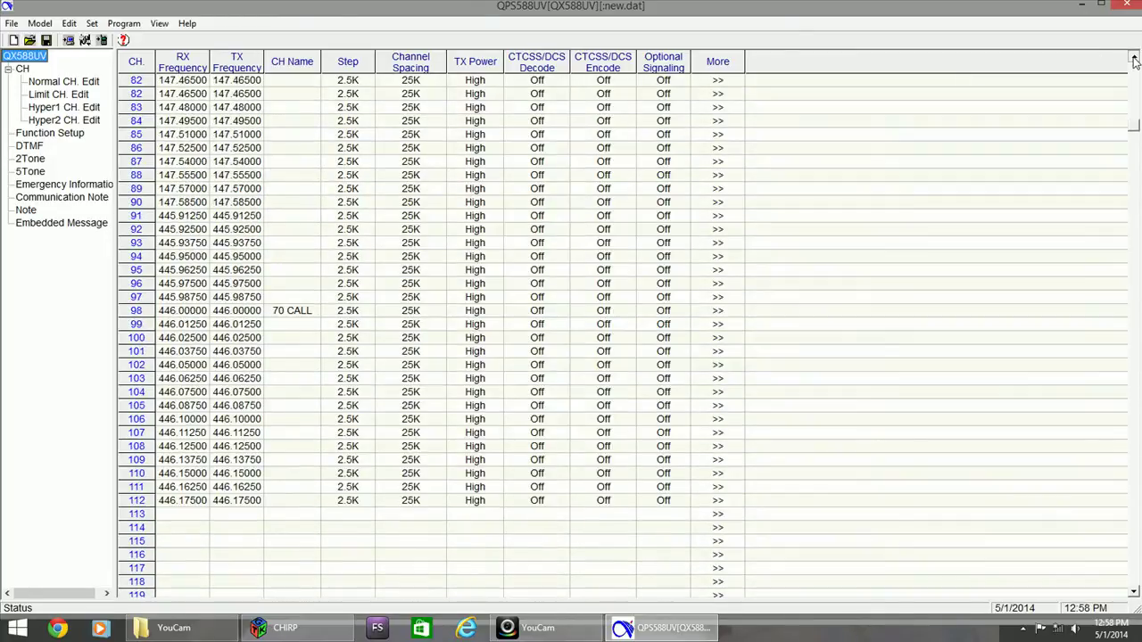
scroll(1134, 59, "up", 10)
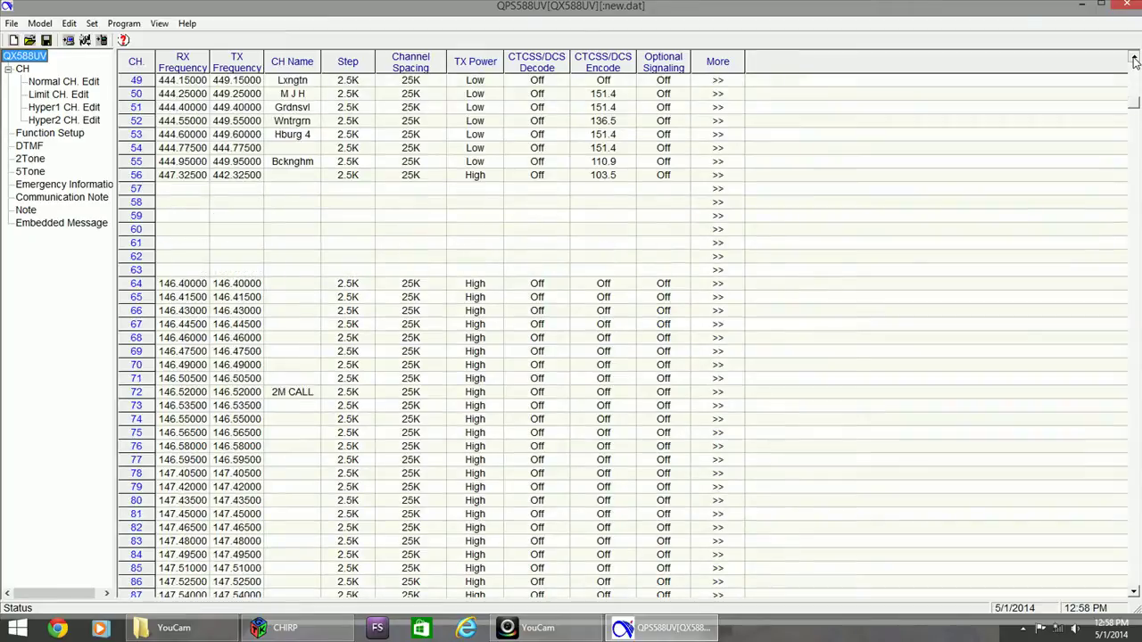
scroll(1134, 59, "up", 1)
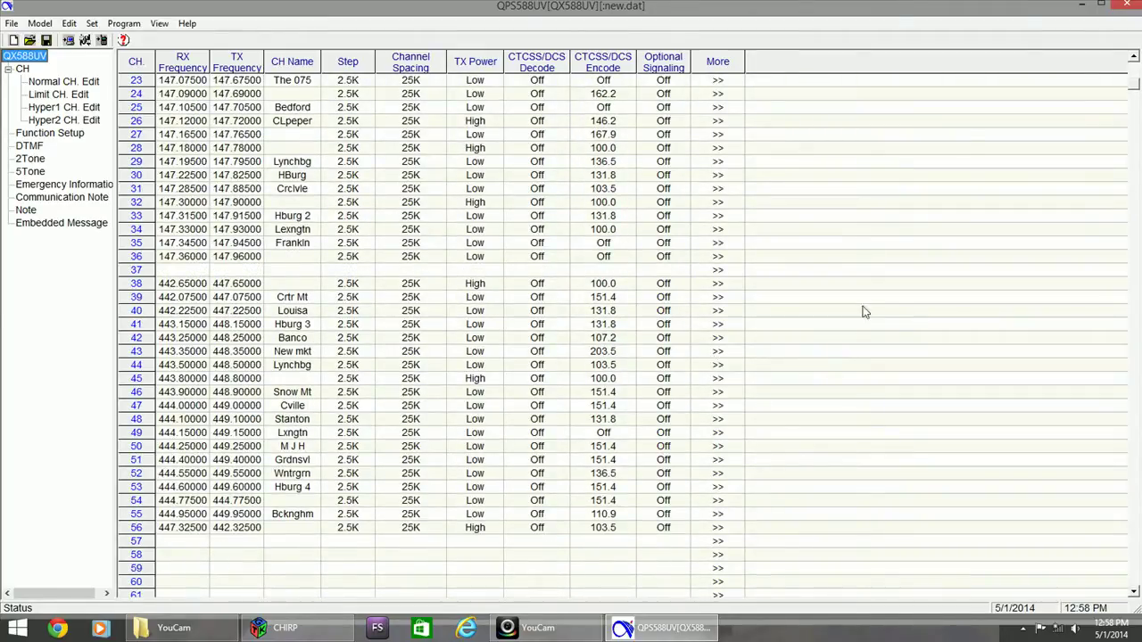
scroll(1134, 60, "up", 20)
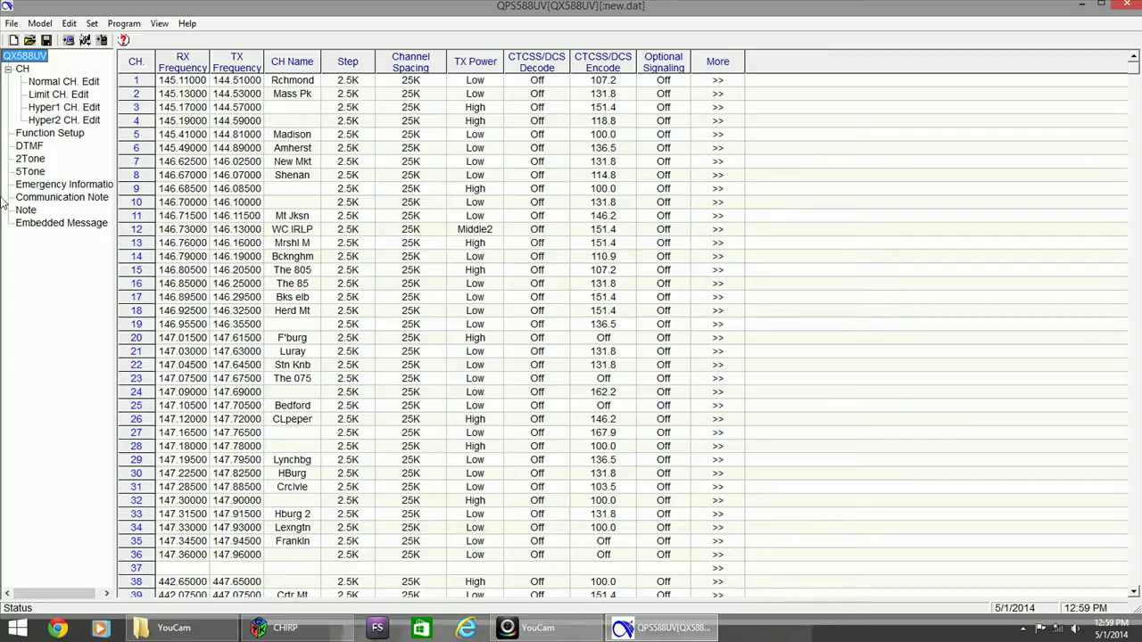
View the Normal, Limit, Hyper1 and Hyper2 channel edit pages in turn.
left_click(66, 83)
left_click(66, 93)
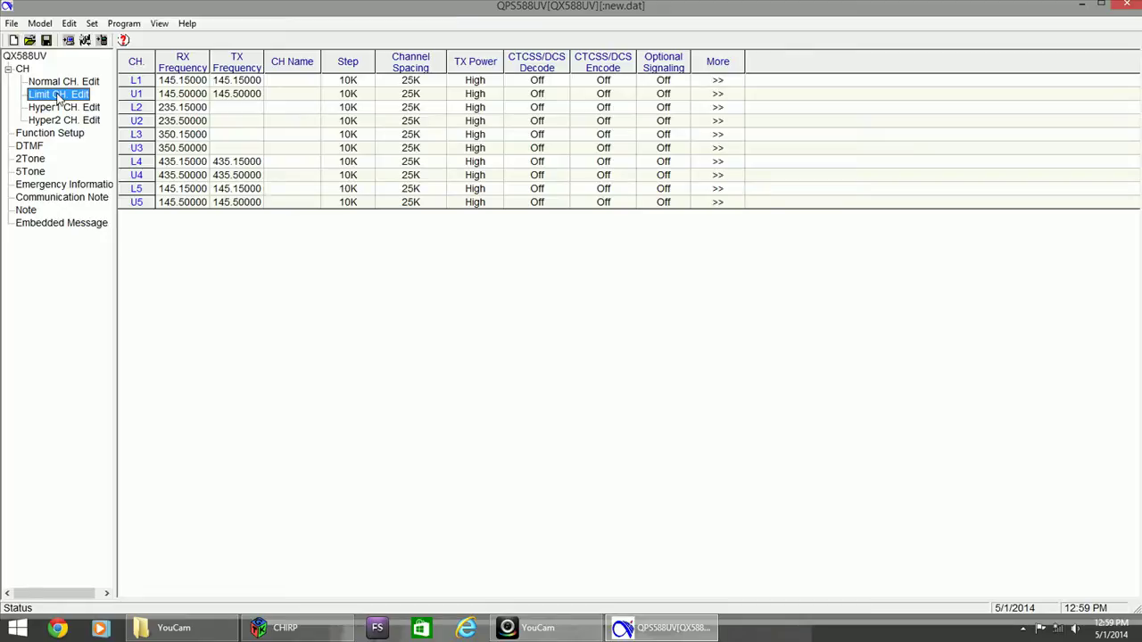
left_click(60, 109)
left_click(58, 121)
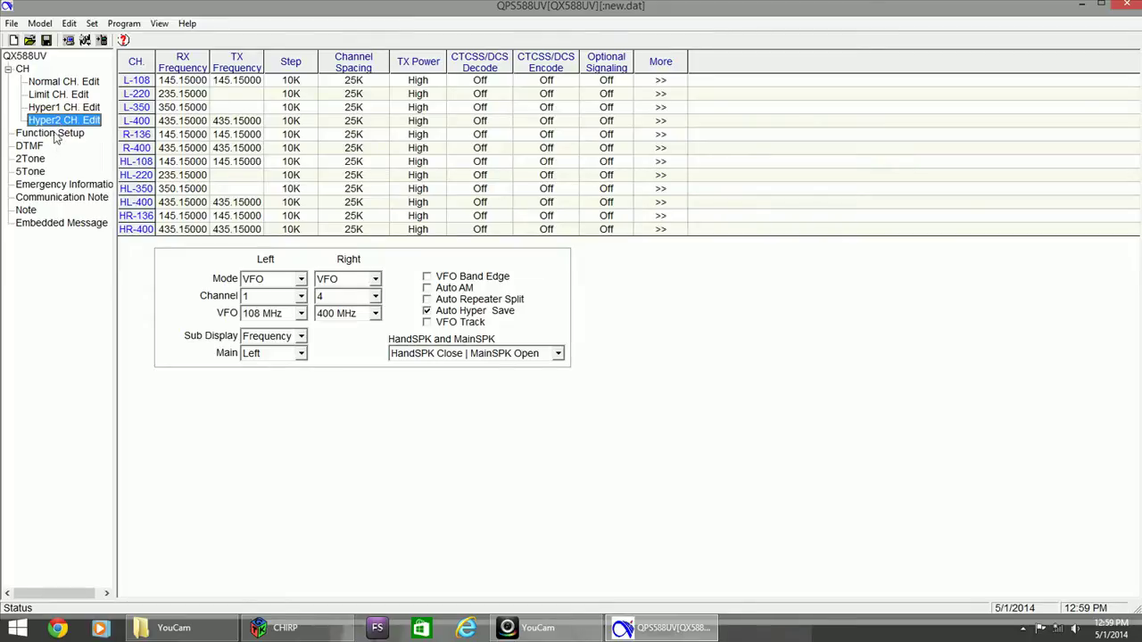
Open Function Setup and inspect the available options for Hyper Main, Scan Pause Time and Scan Mode.
left_click(55, 134)
double_click(55, 135)
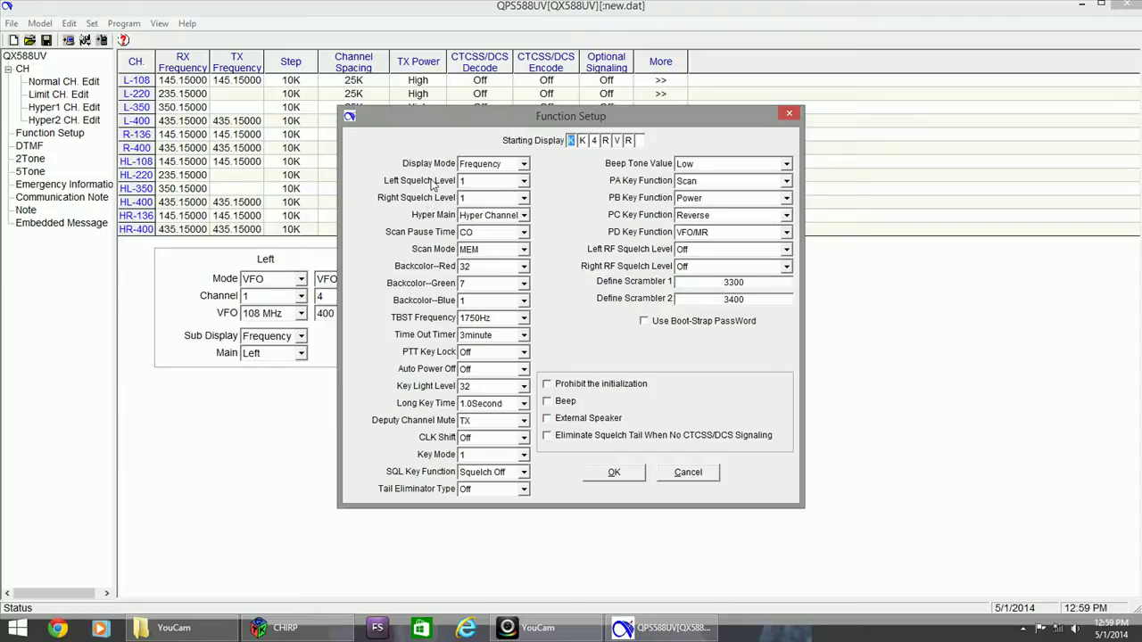
left_click(525, 216)
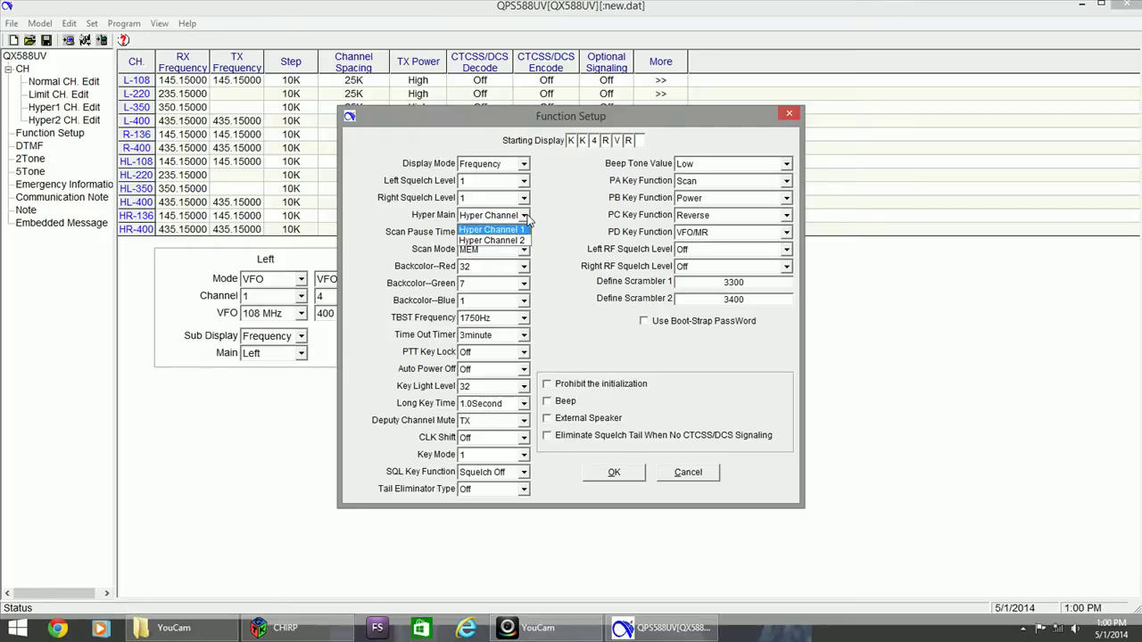
left_click(527, 218)
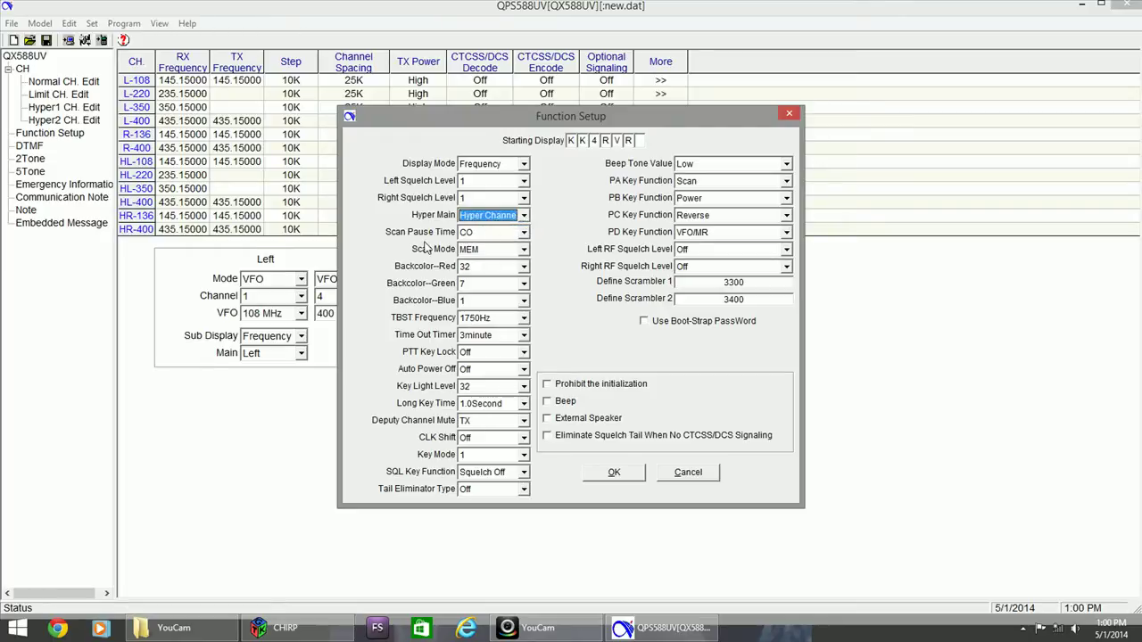
left_click(525, 233)
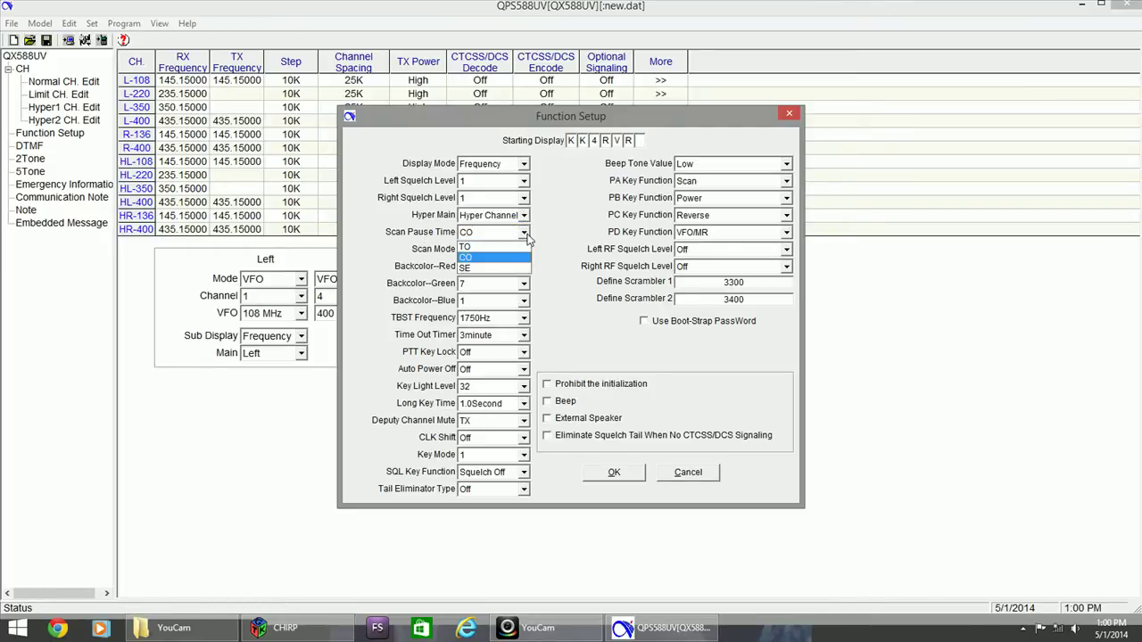
left_click(526, 234)
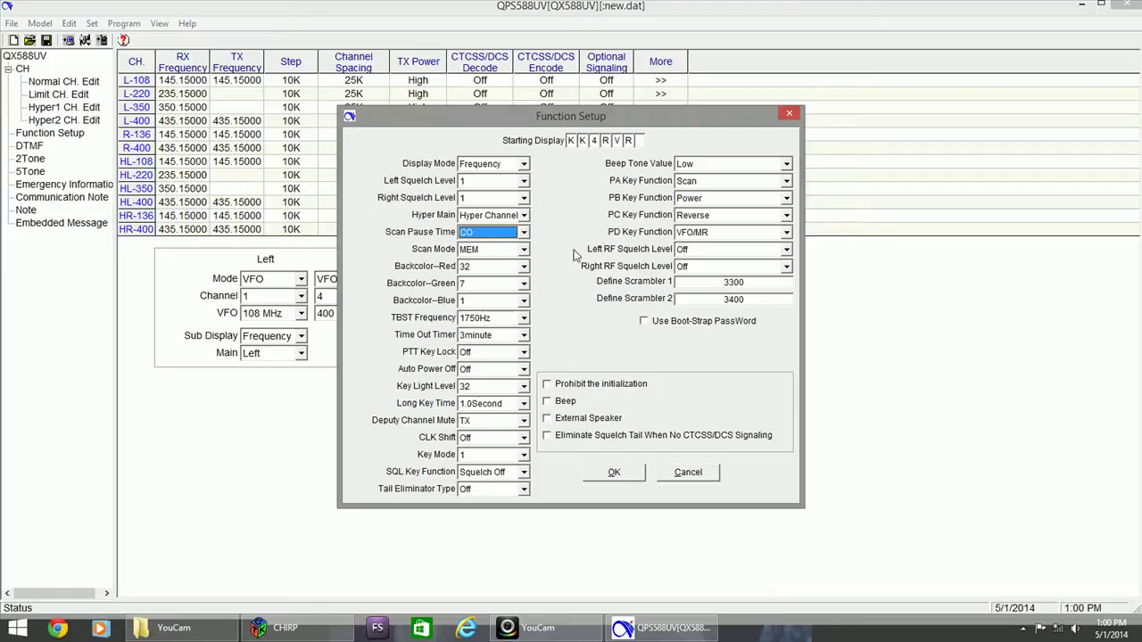
left_click(523, 249)
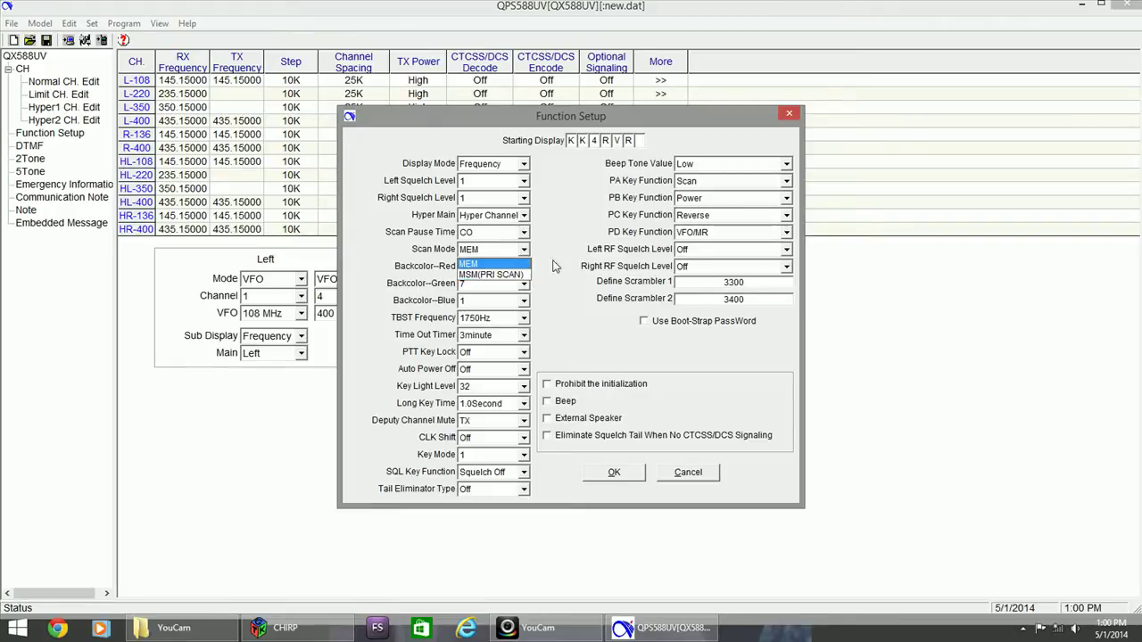
left_click(561, 258)
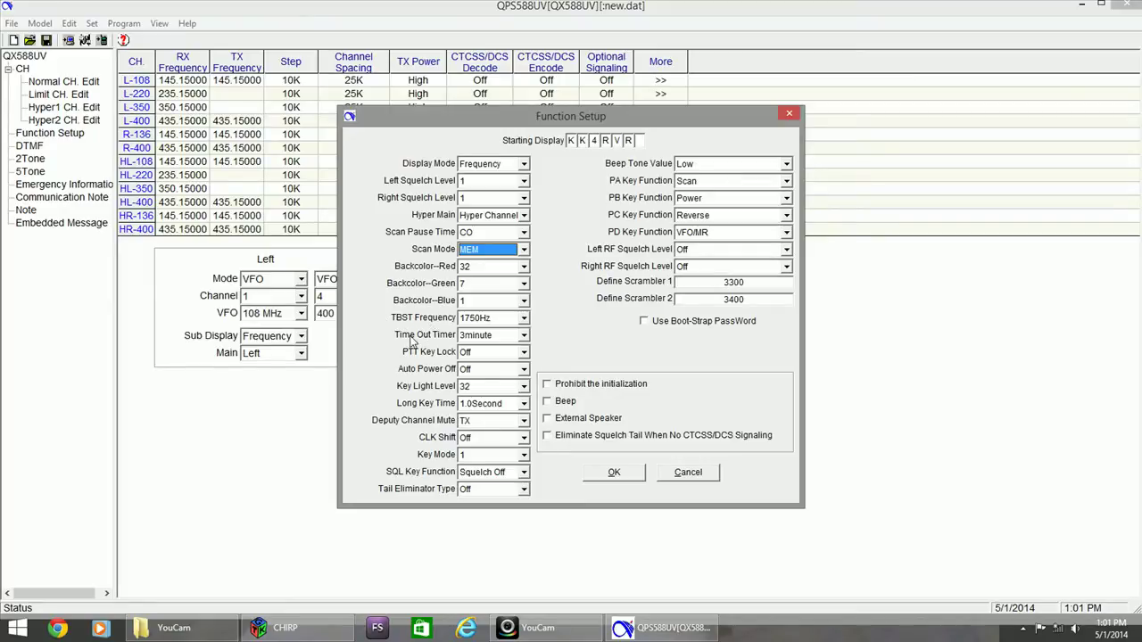
Inspect the Time Out Timer choices up to 30 minutes and the PTT Key Lock options without changing either.
left_click(525, 336)
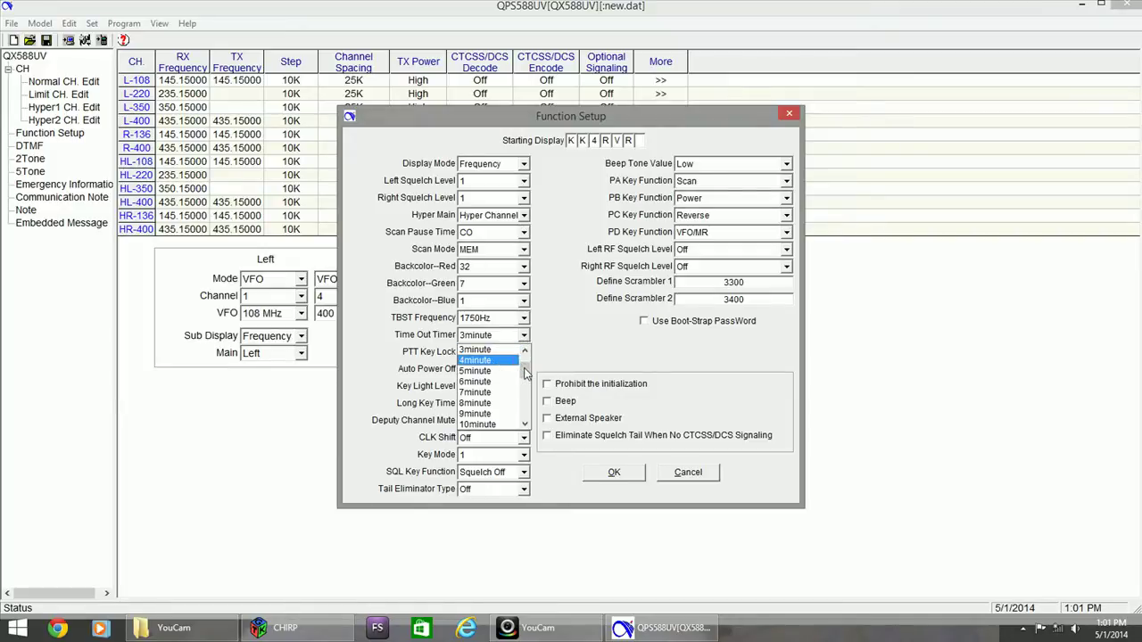
left_click_drag(526, 373, 531, 435)
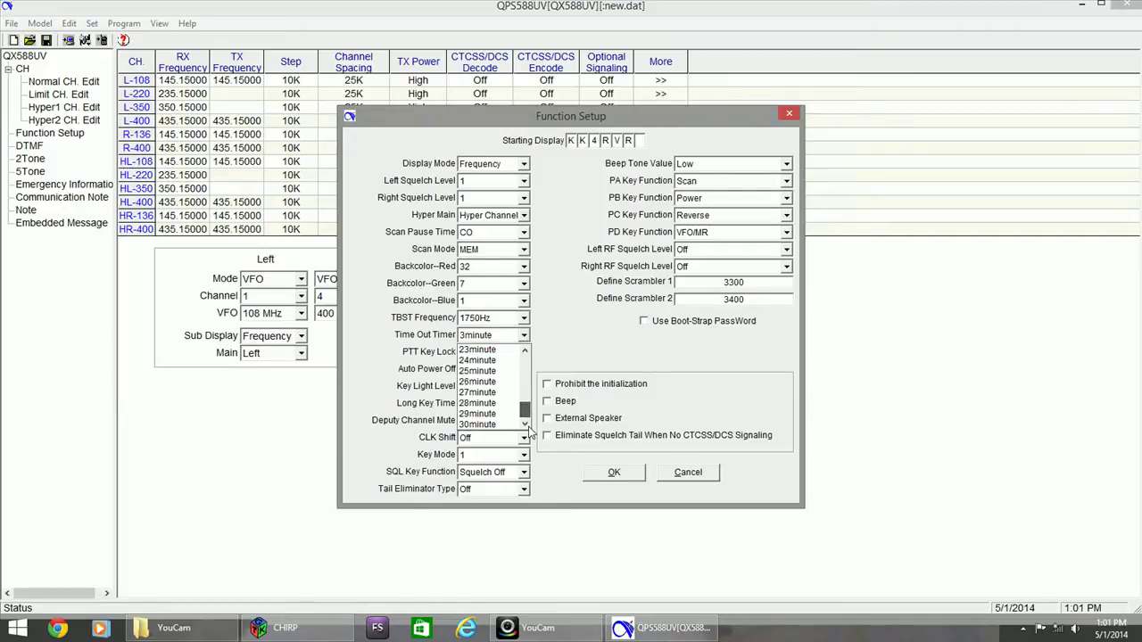
left_click(551, 344)
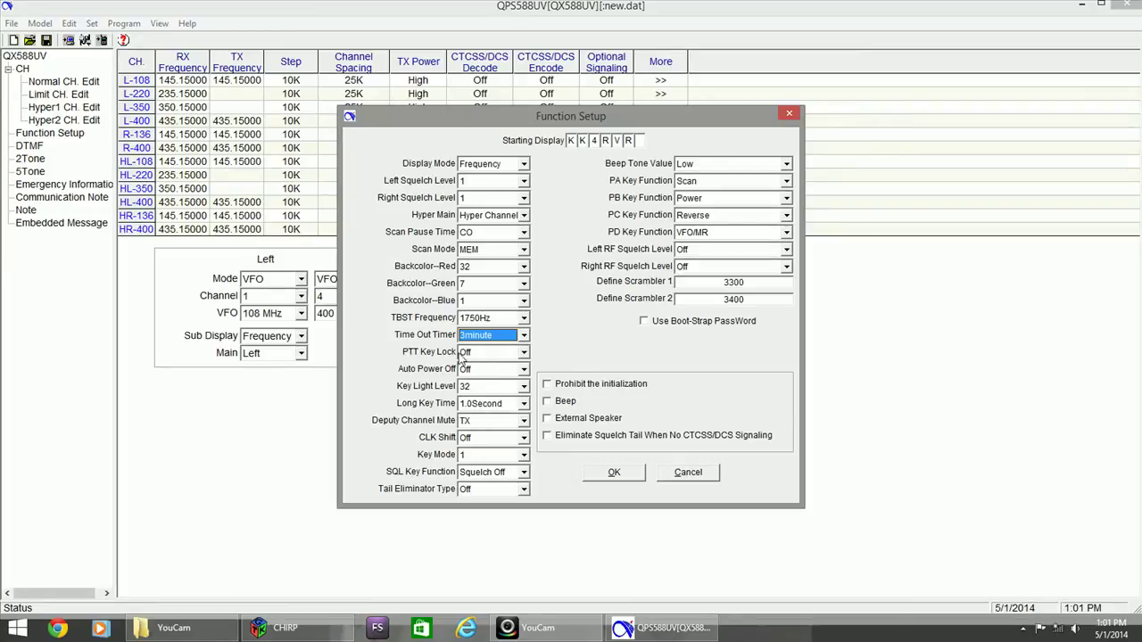
left_click(523, 352)
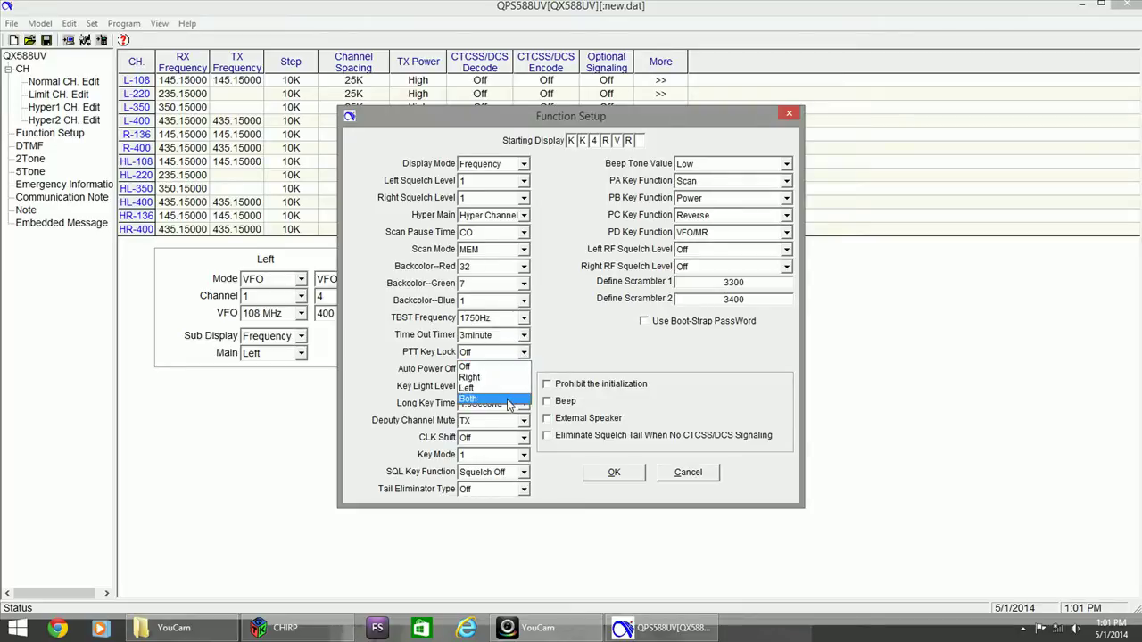
left_click(501, 354)
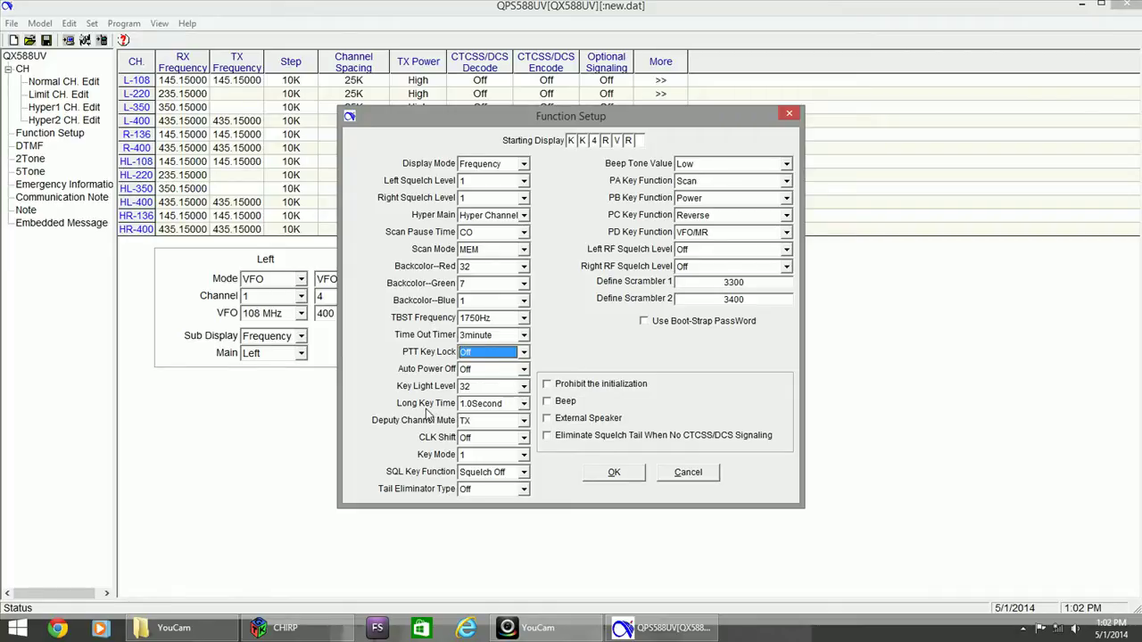
Inspect the available Long Key Time and Key Mode choices in Function Setup without changing either.
left_click(523, 406)
left_click(523, 406)
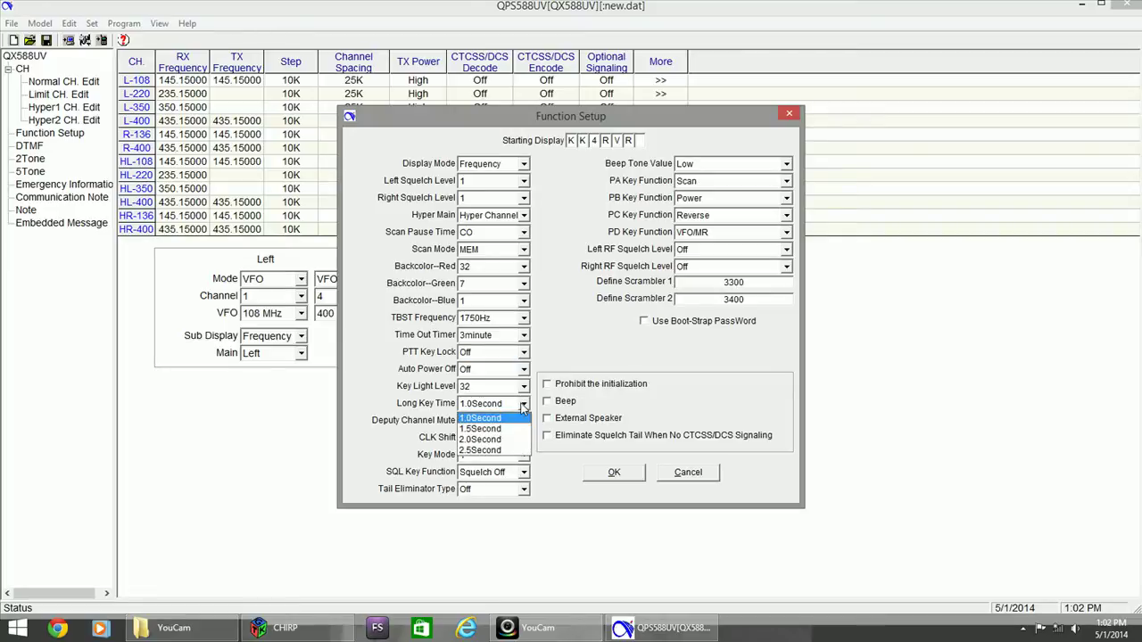
left_click(523, 406)
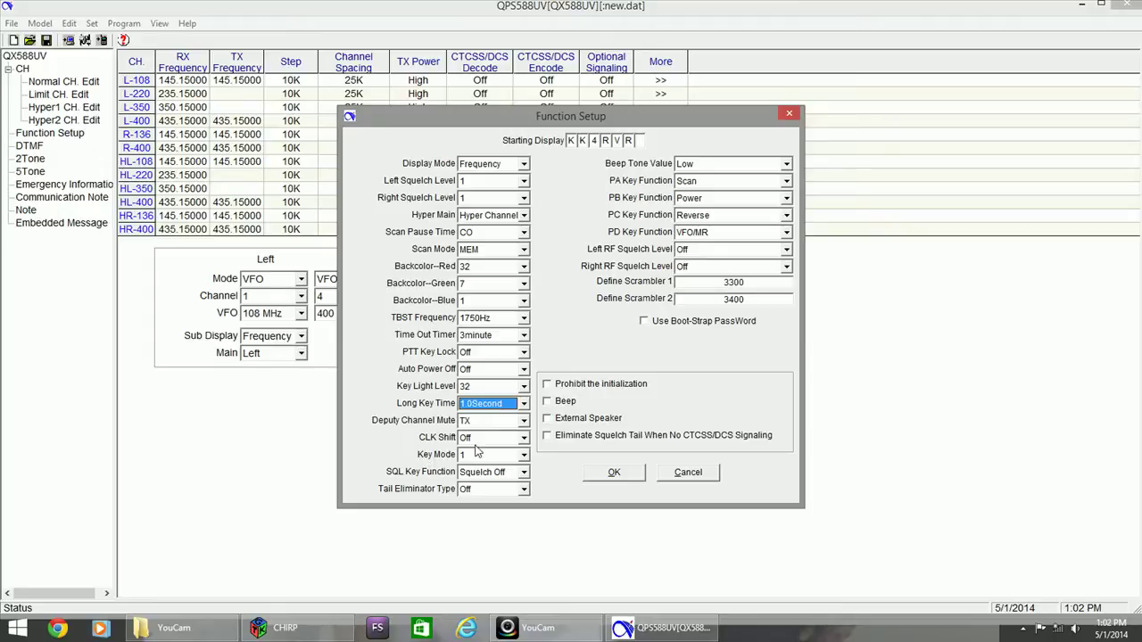
left_click(496, 455)
left_click(497, 455)
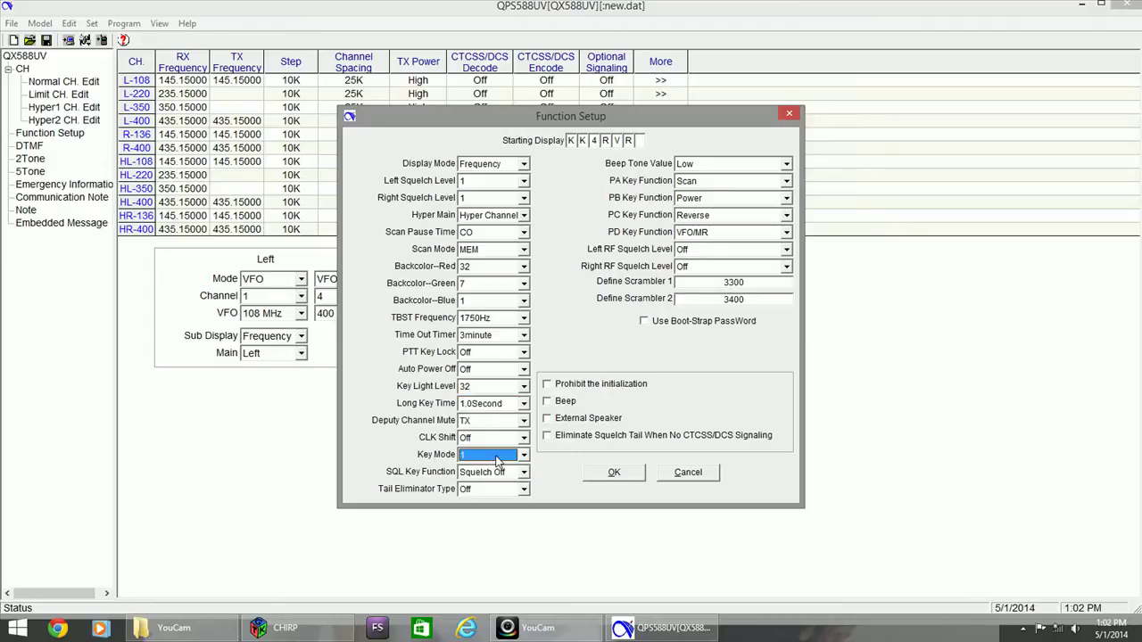
left_click(497, 457)
left_click(498, 457)
Inspect the SQL Key Function and Tail Eliminator Type choices, and leave Function Setup without saving.
left_click(501, 475)
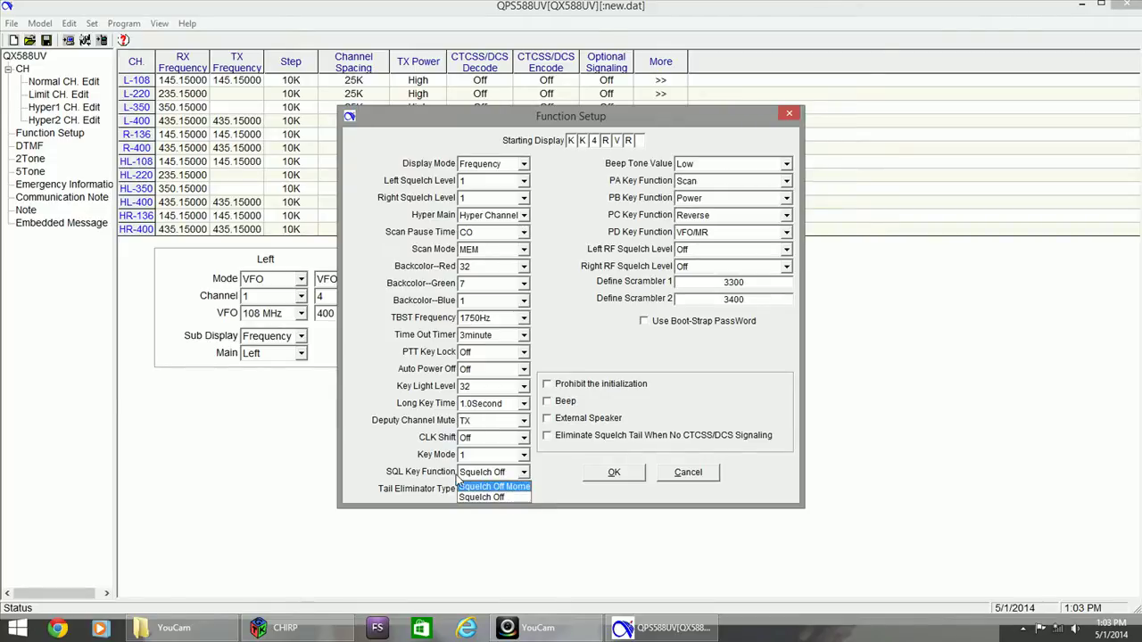
left_click(453, 475)
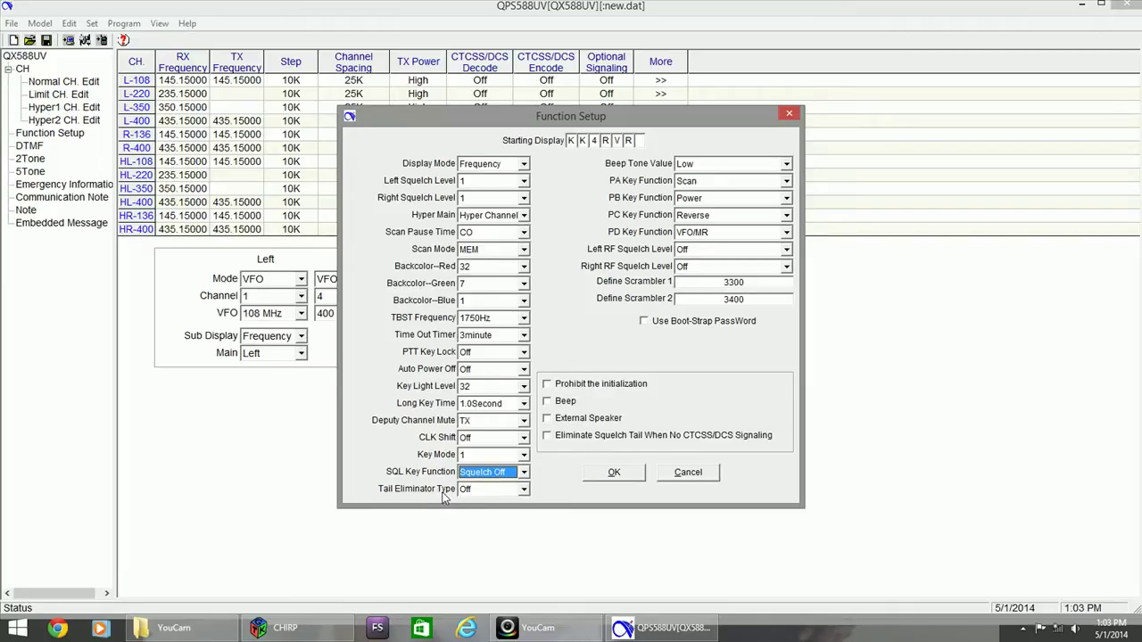
left_click(496, 490)
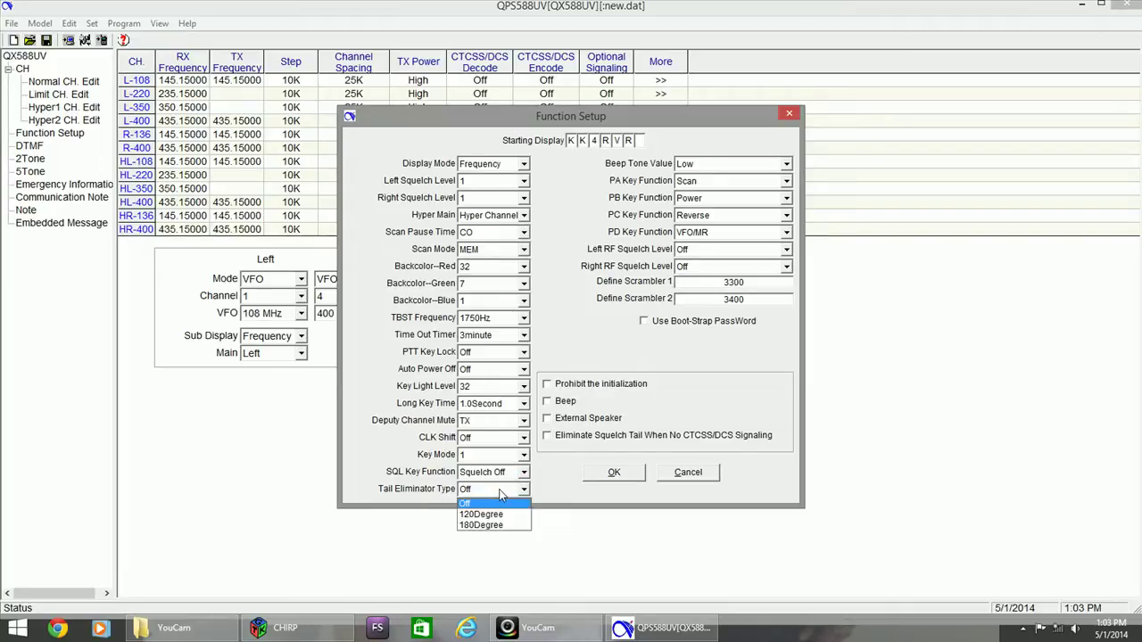
left_click(499, 493)
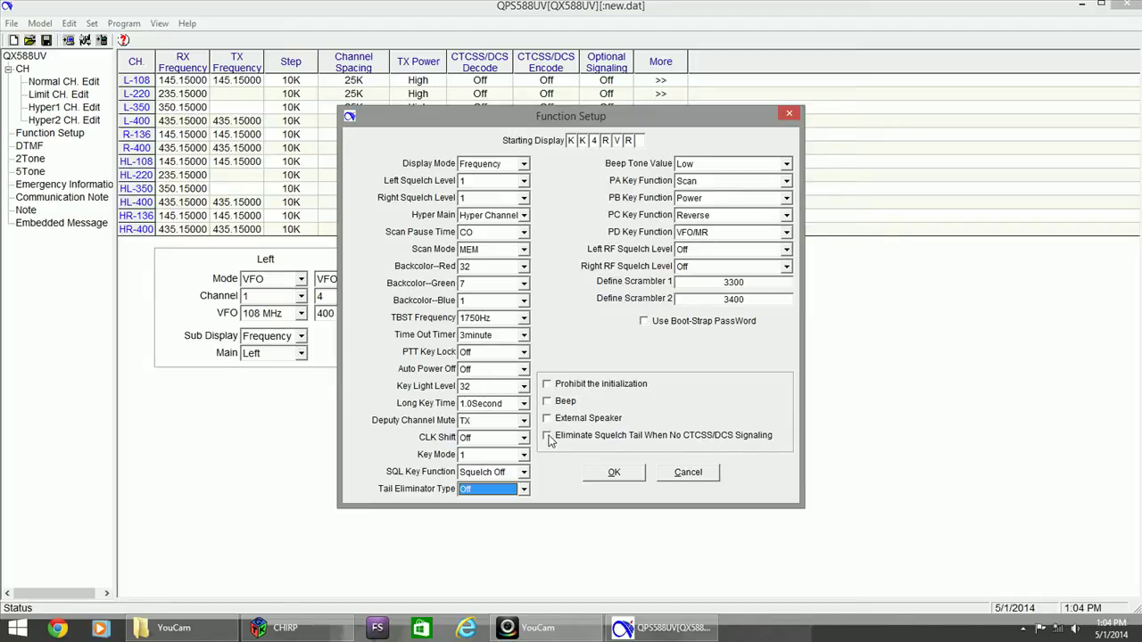
left_click(702, 478)
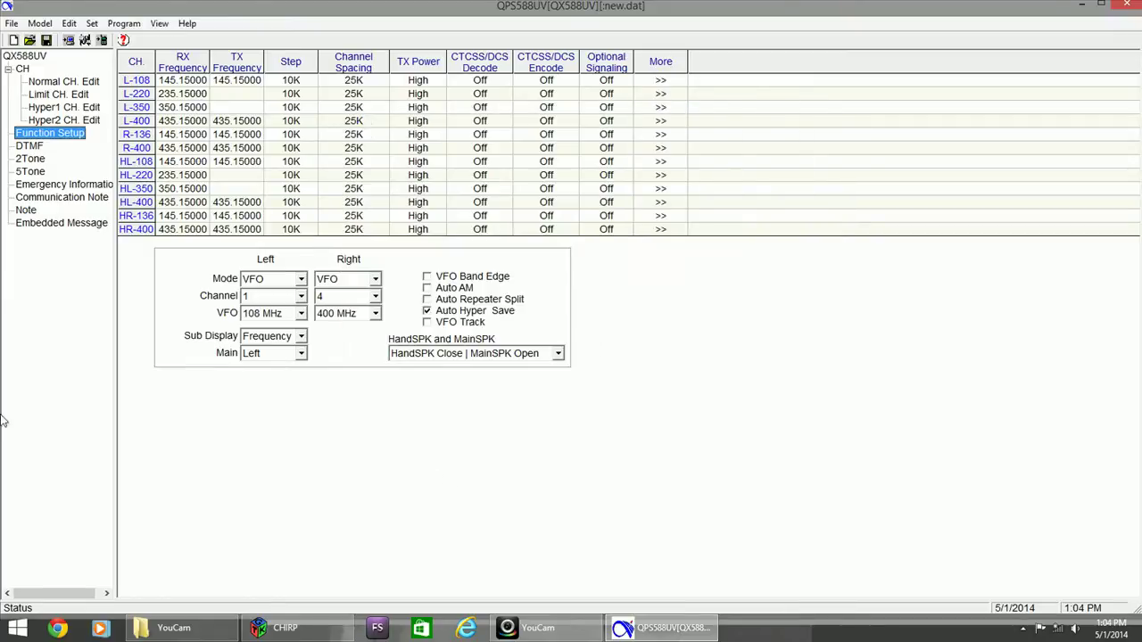
View the DTMF, 2Tone and 5Tone signaling settings in turn, closing each without changes.
left_click(22, 148)
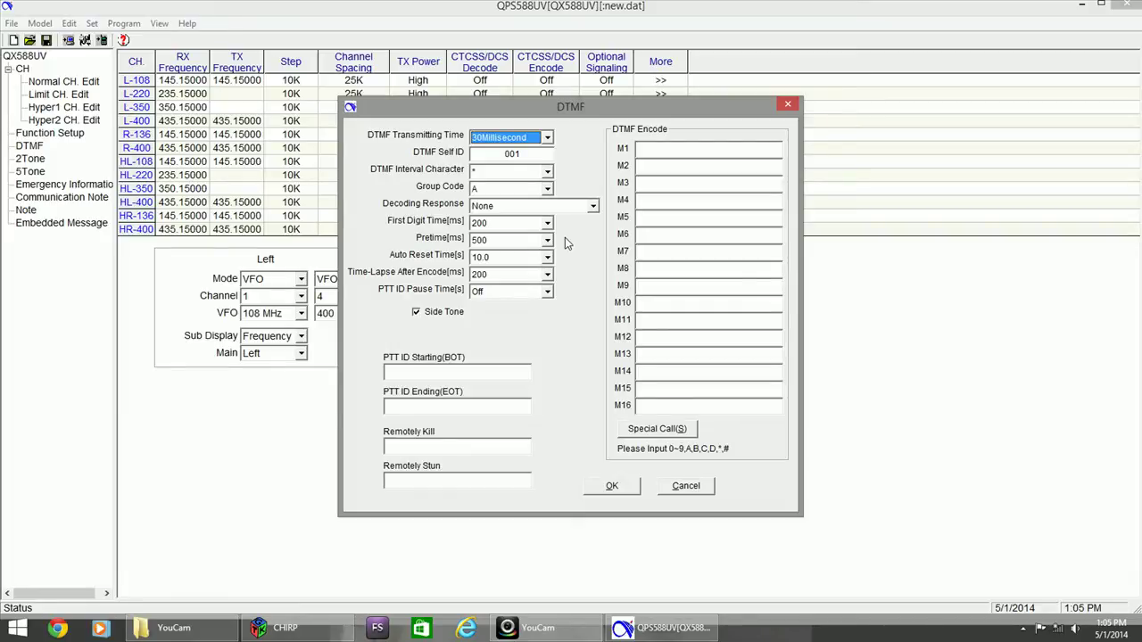
left_click(25, 156)
left_click(685, 485)
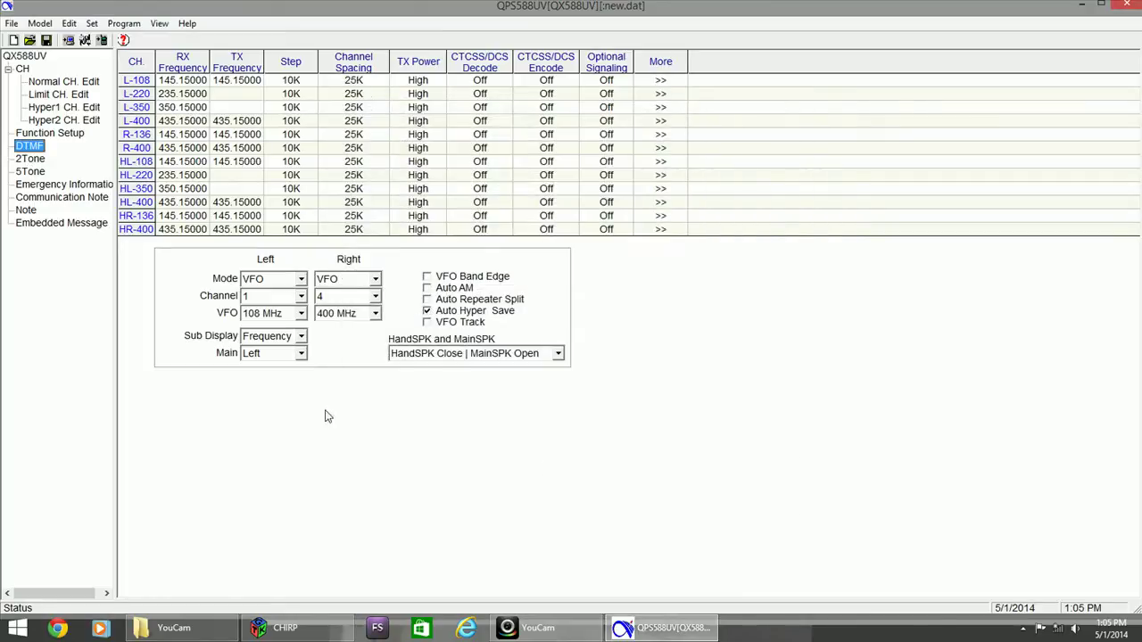
left_click(30, 159)
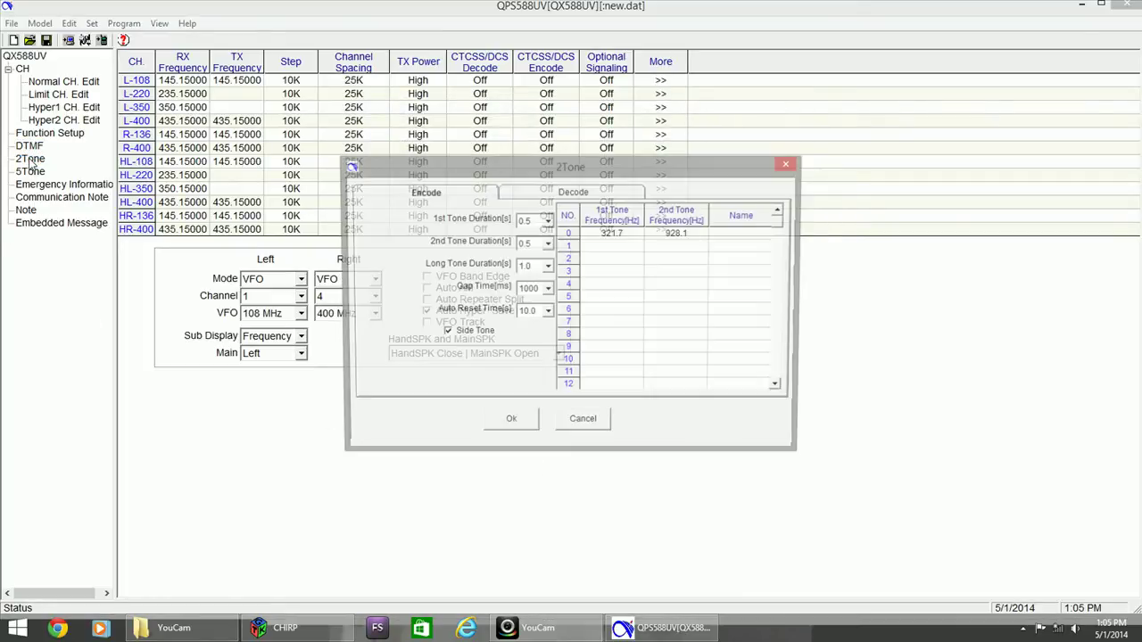
left_click(582, 424)
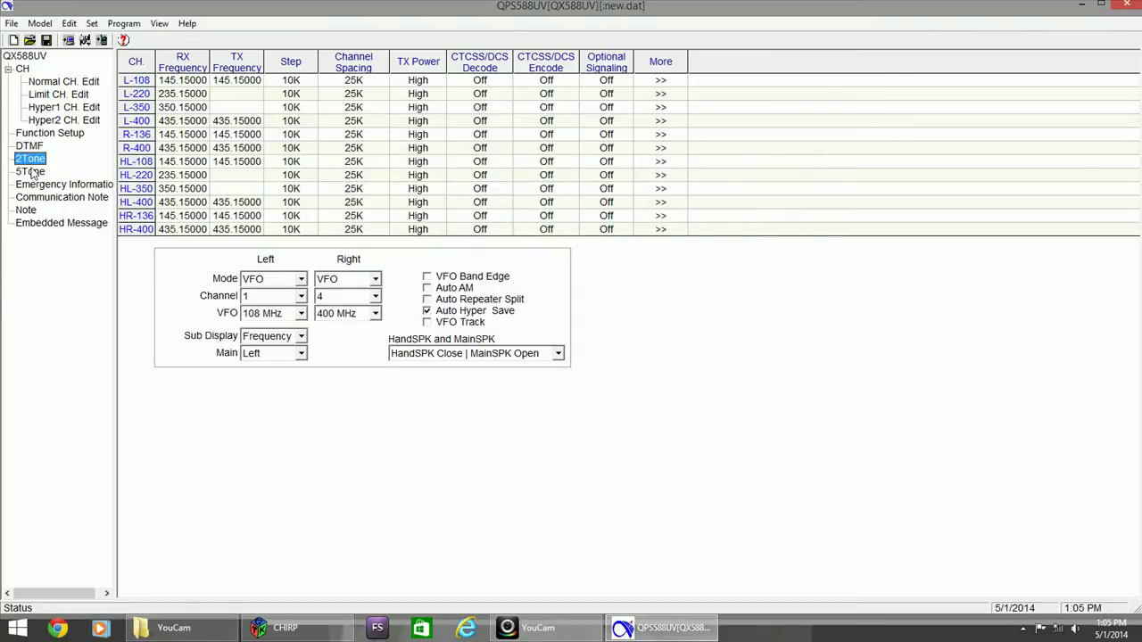
left_click(30, 173)
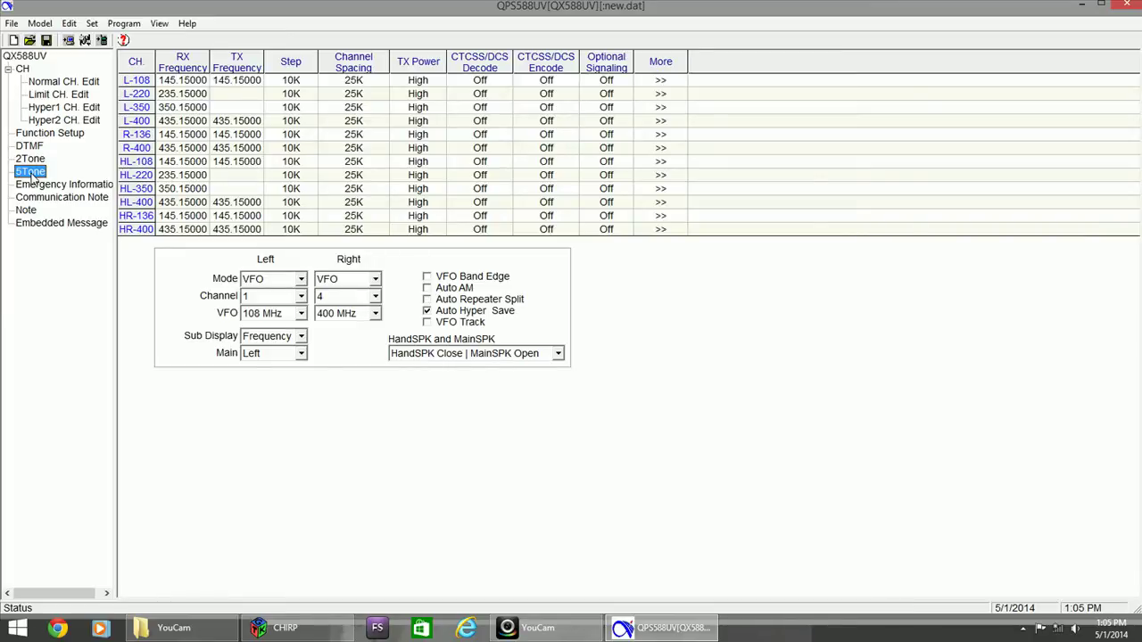
double_click(34, 178)
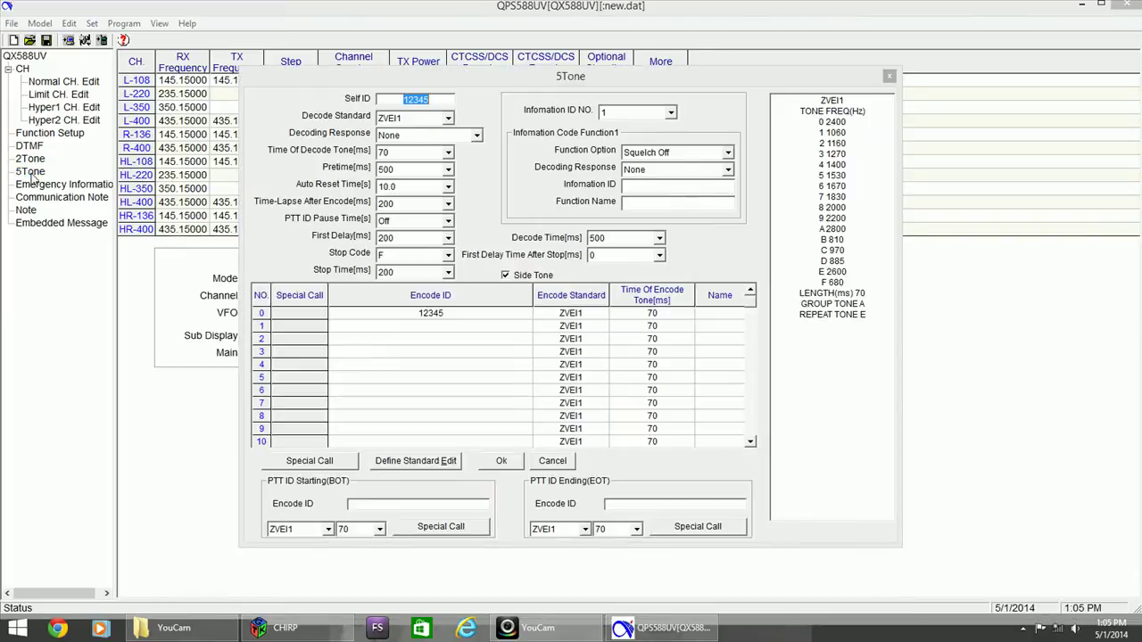
left_click(889, 79)
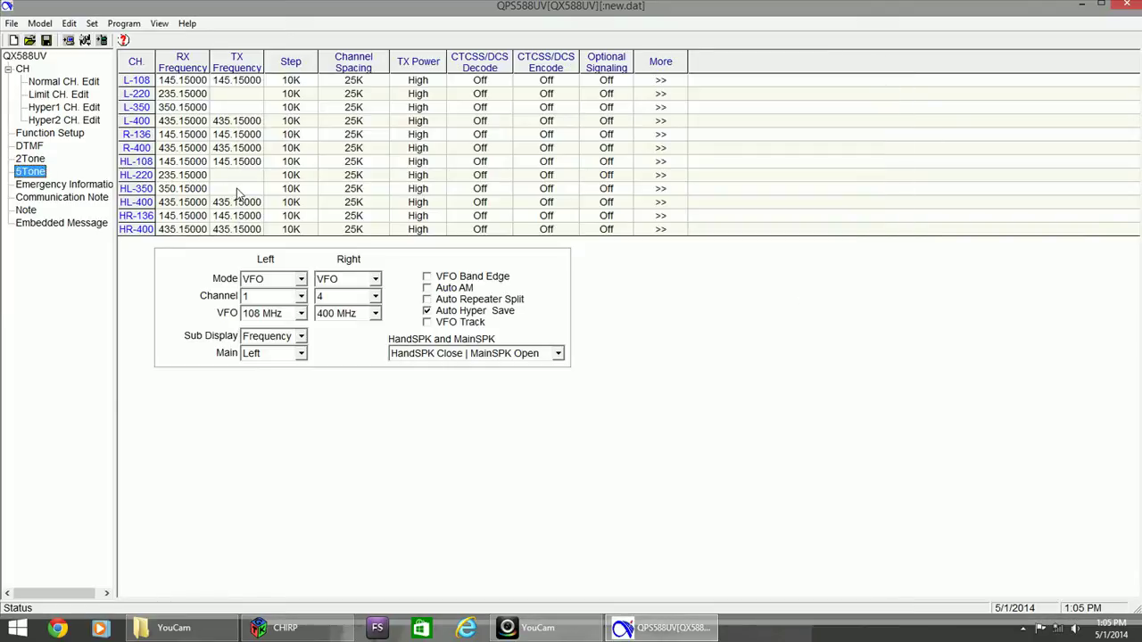
Open Emergency Information and inspect the selectable Alarm Time values without changing the setting.
left_click(77, 189)
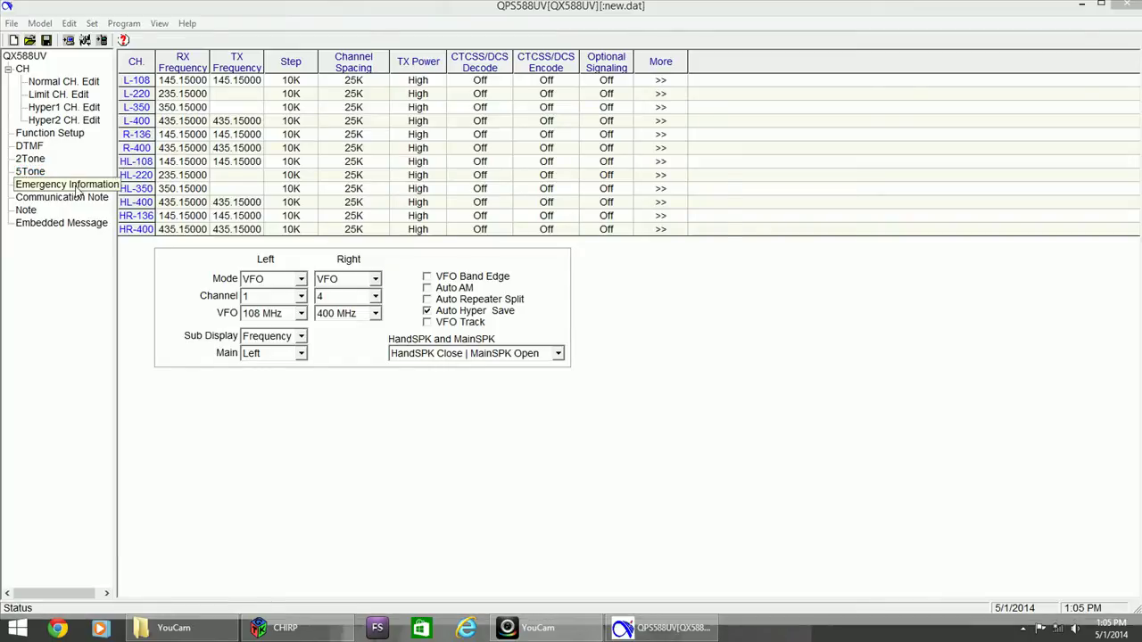
double_click(76, 189)
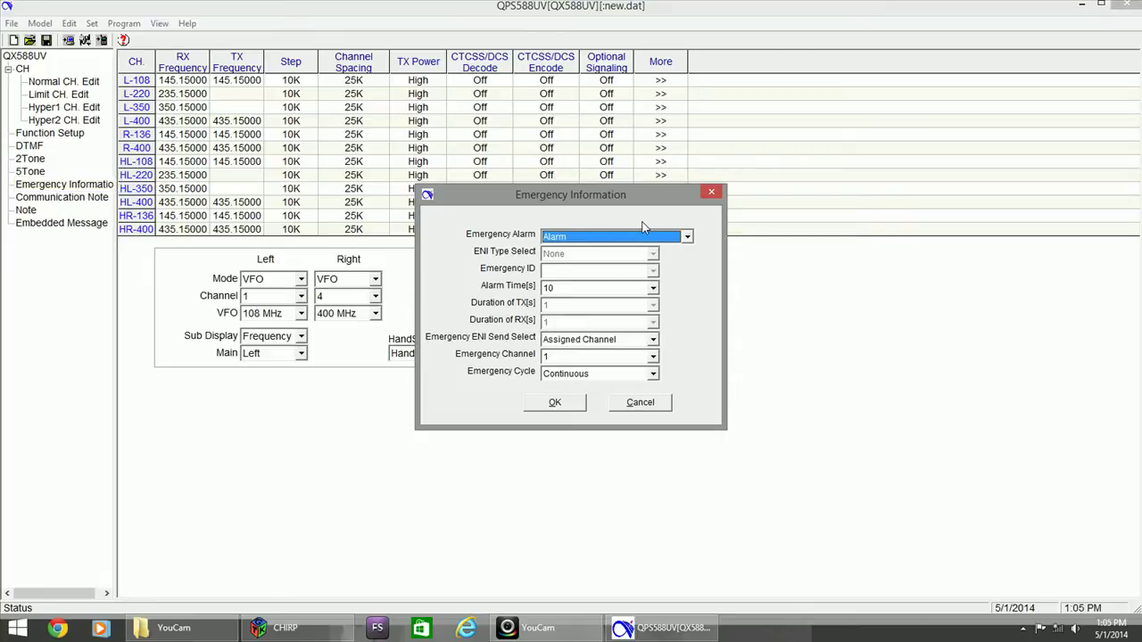
left_click(654, 290)
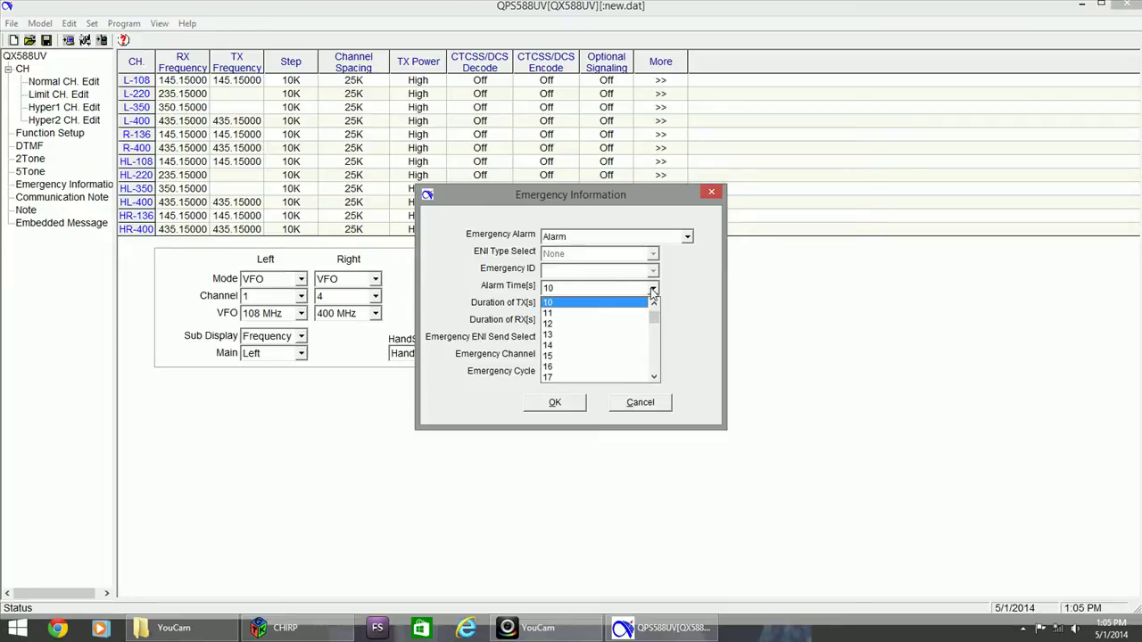
left_click(653, 292)
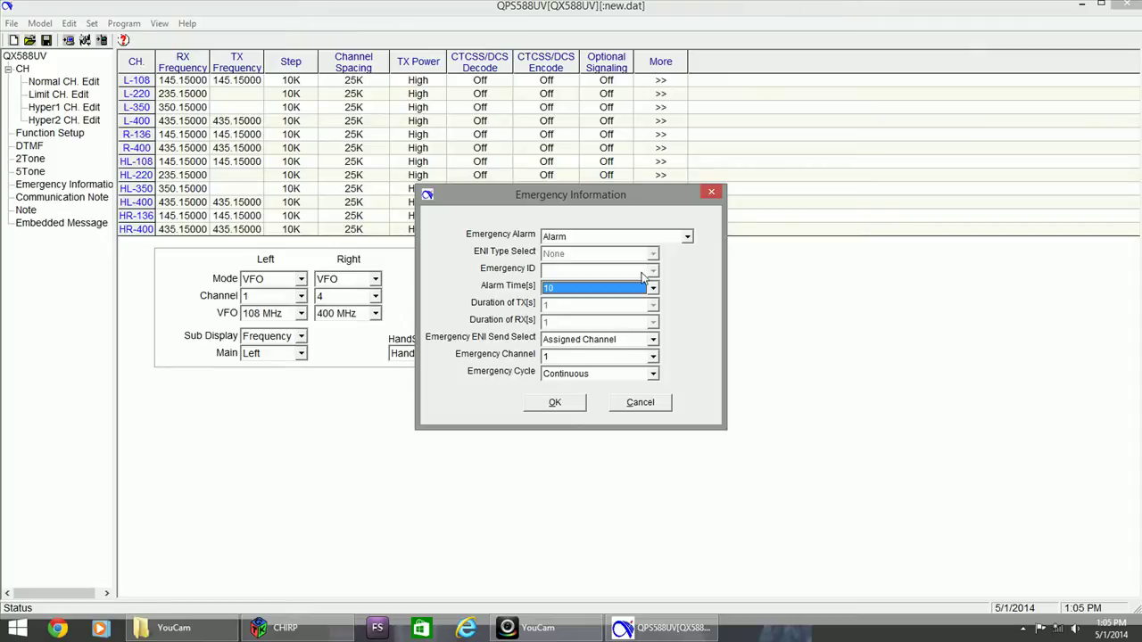
Inspect the Emergency ENI Send Select, Emergency Channel and Emergency Cycle options, and leave Emergency Information without saving.
left_click(653, 341)
left_click(654, 344)
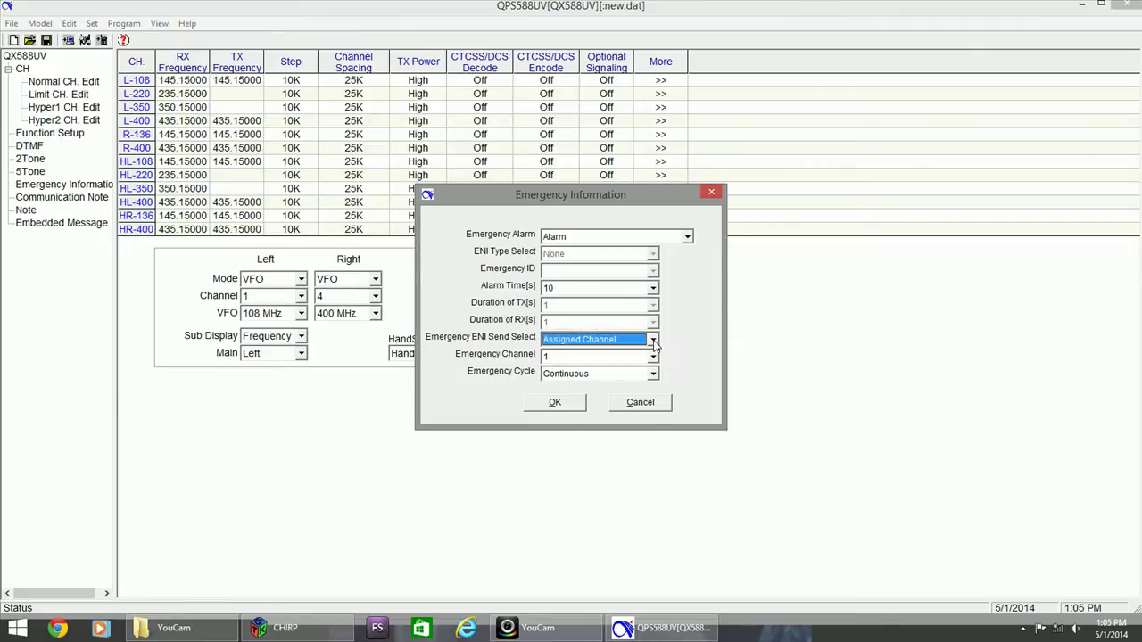
left_click(654, 356)
left_click(654, 357)
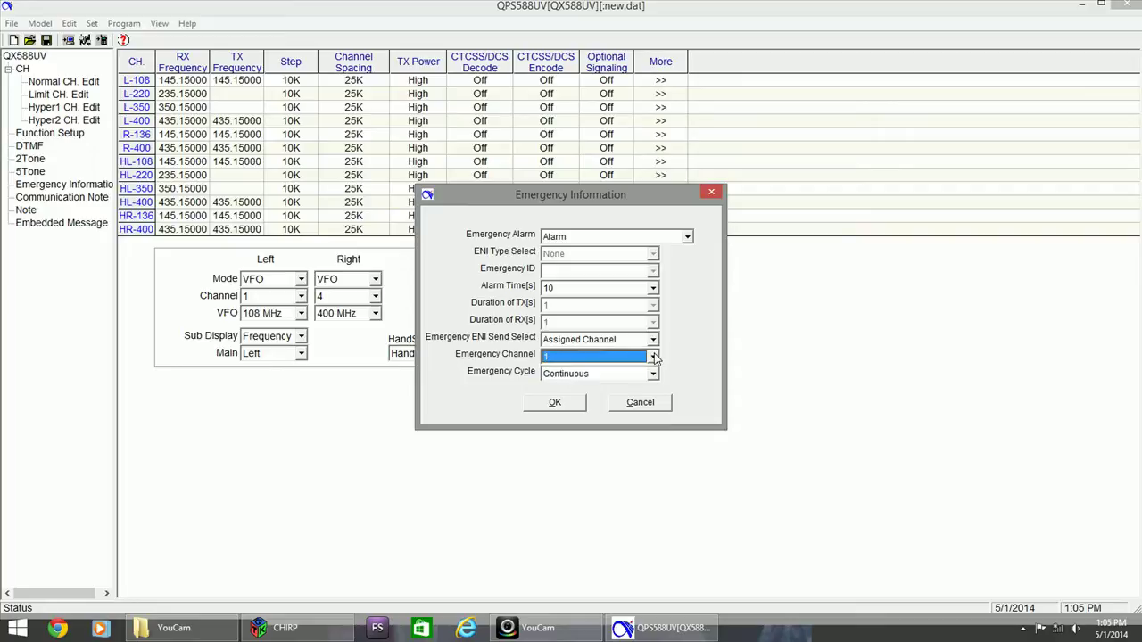
left_click(654, 357)
left_click(653, 357)
left_click(654, 374)
left_click(654, 374)
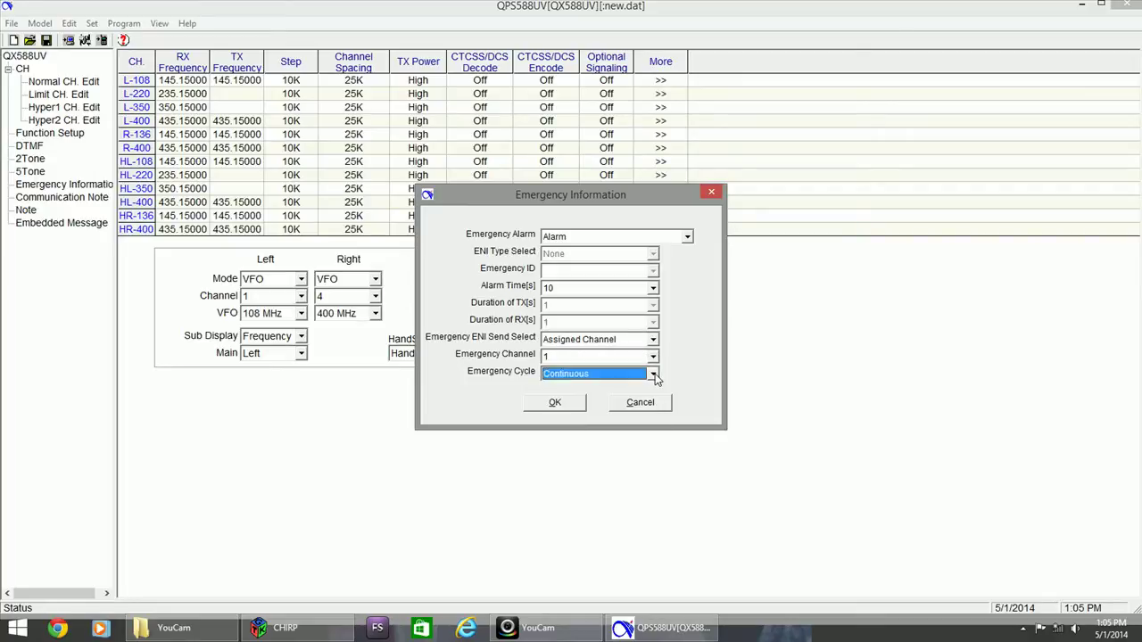
left_click(635, 402)
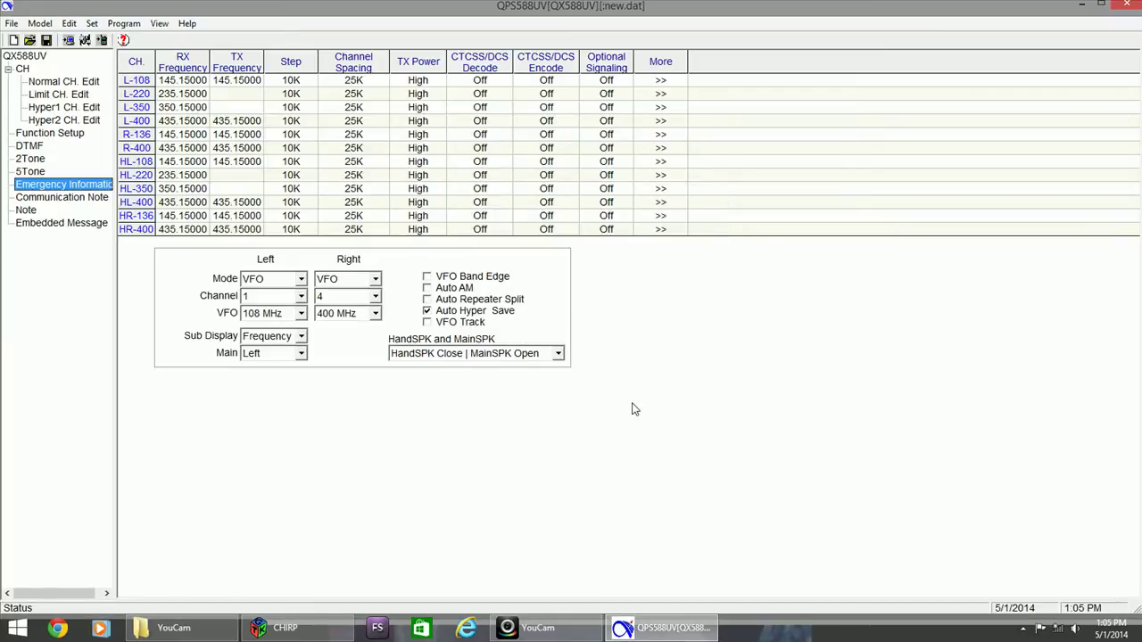
View the Communication Note and Note windows in turn, closing each without adding entries.
left_click(65, 200)
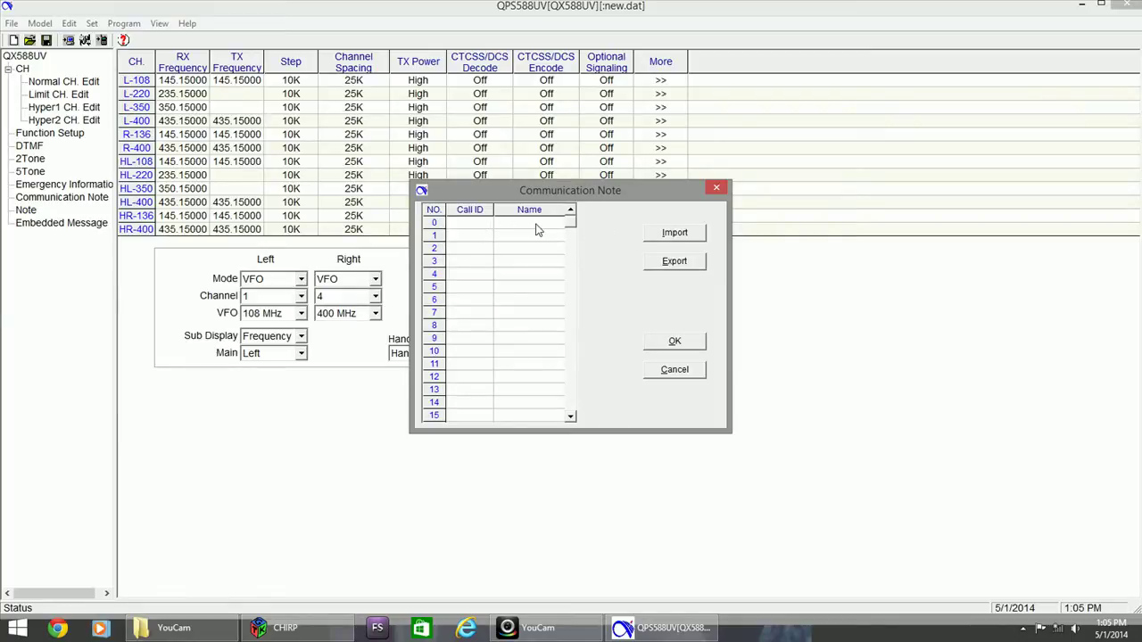
left_click(719, 190)
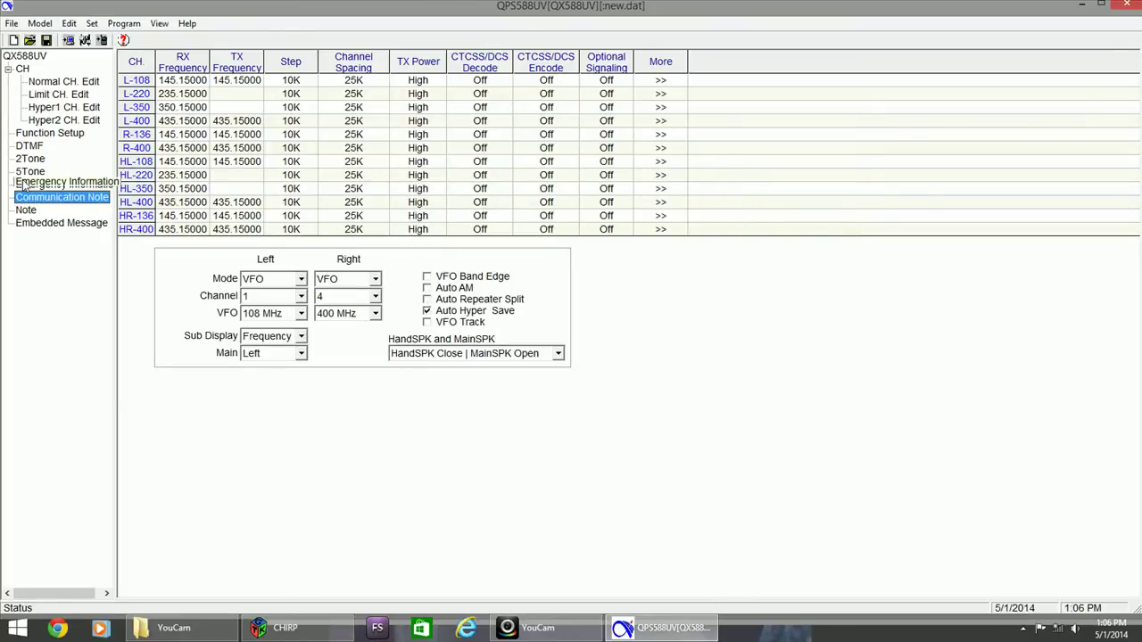
left_click(25, 211)
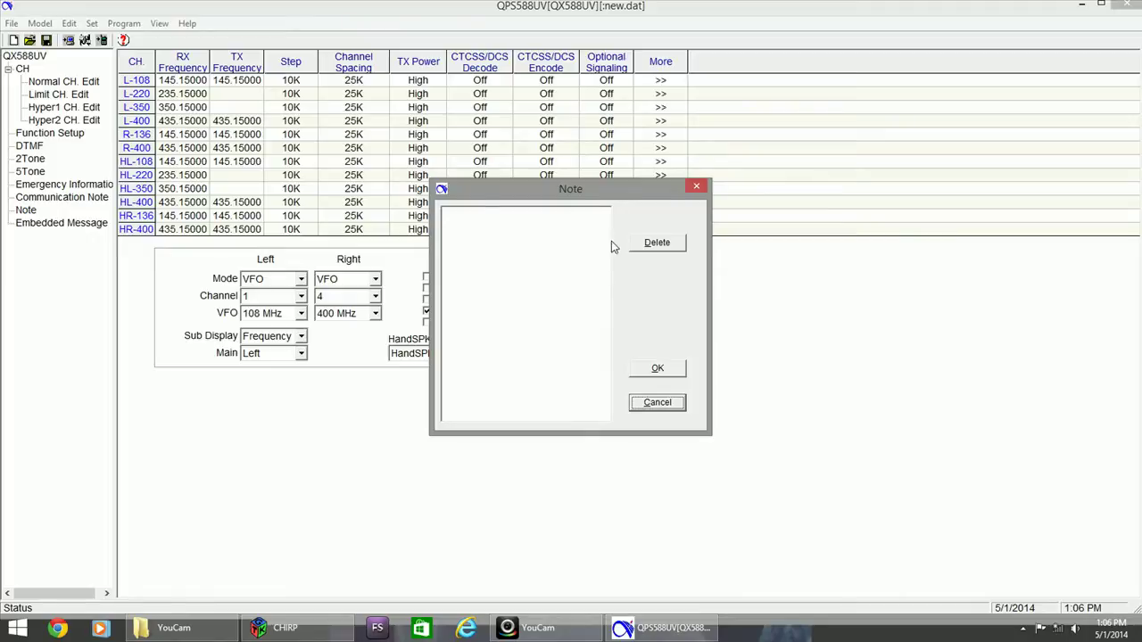
left_click(696, 187)
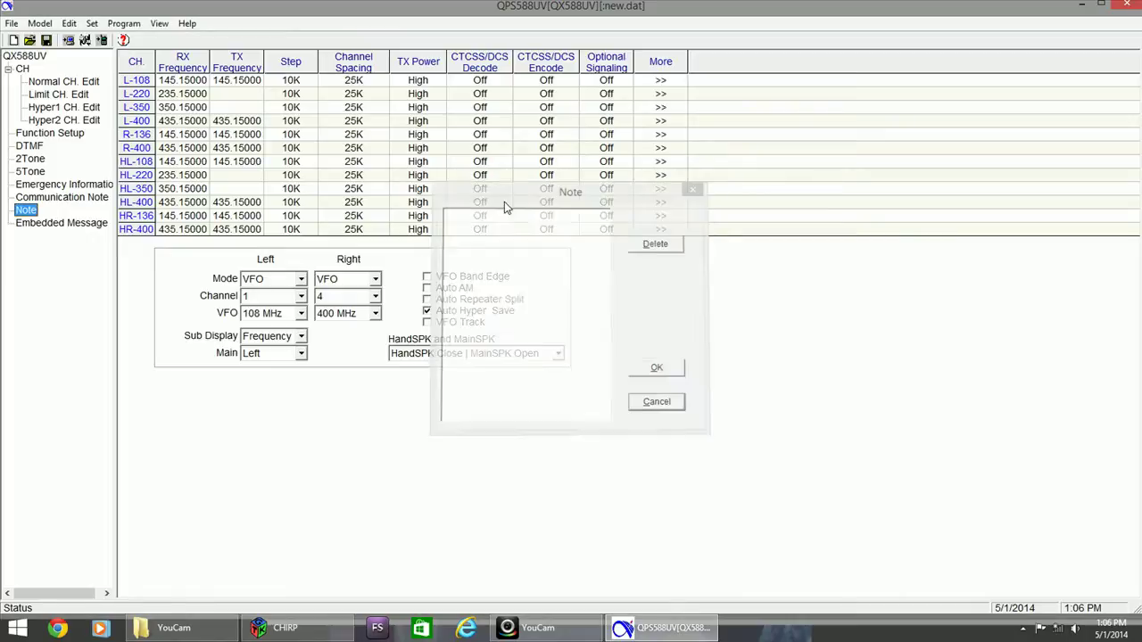
View the Embedded Message details, and return to the Normal channel edit list.
left_click(85, 227)
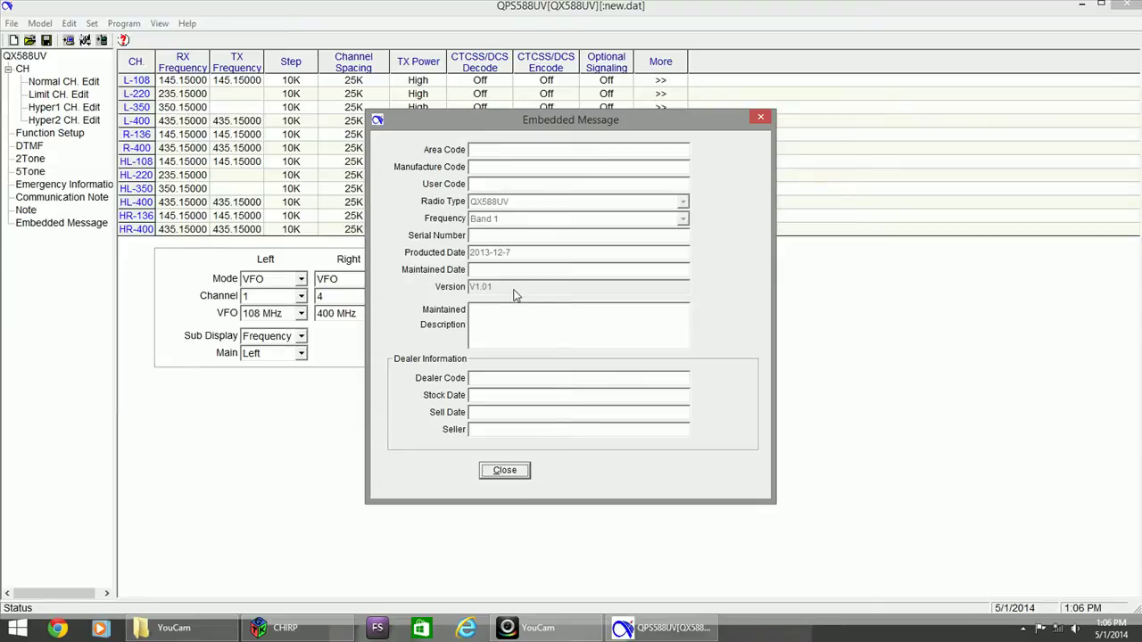
left_click(505, 471)
left_click(22, 68)
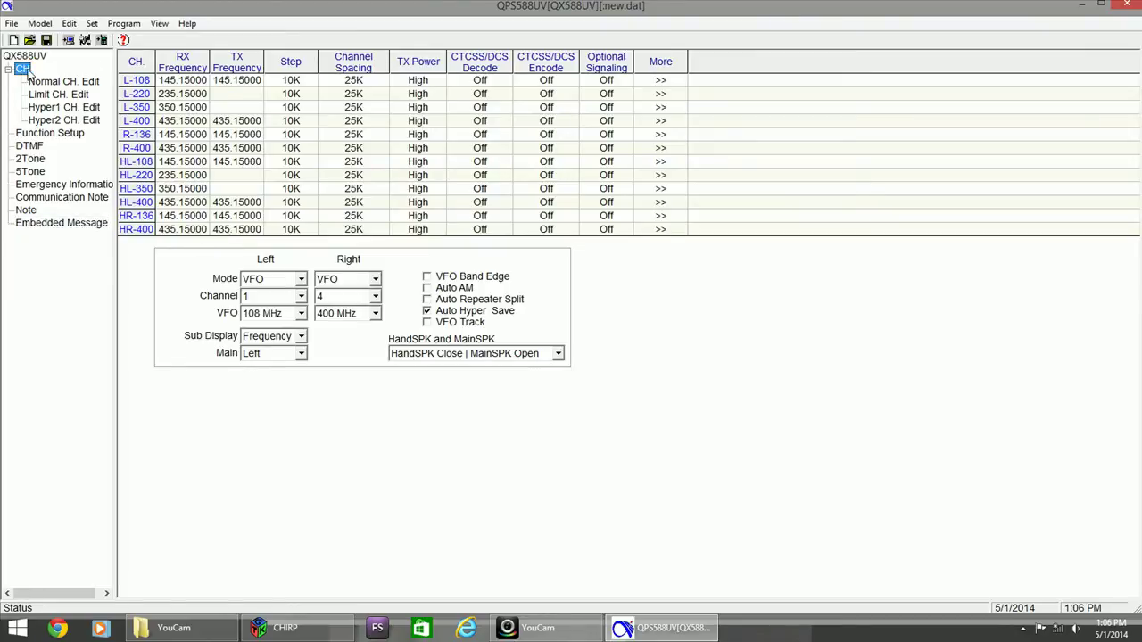
left_click(40, 83)
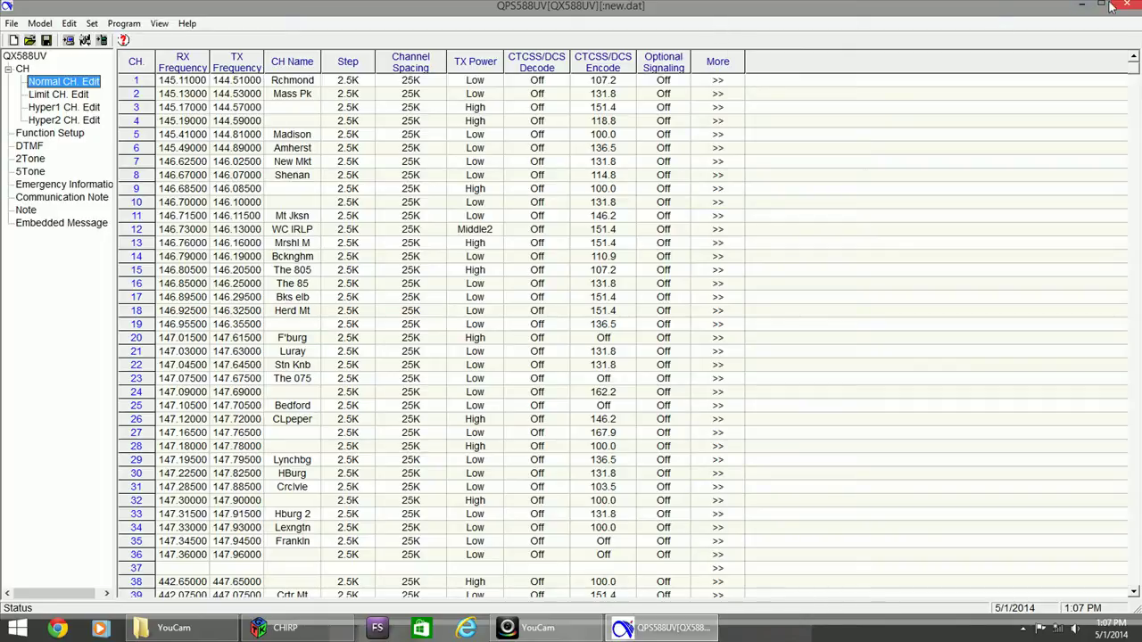
Switch to CHIRP, maximize its window and download the memories from the AnyTone 5888UV radio on COM6.
mouse_move(1130, 4)
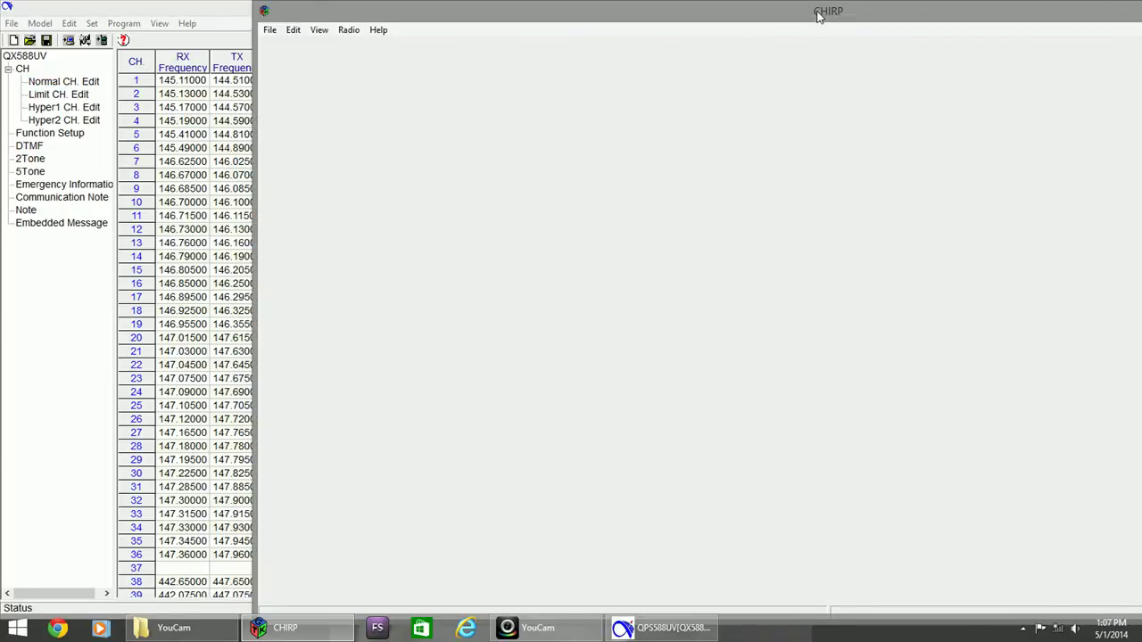
left_click_drag(821, 13, 539, 5)
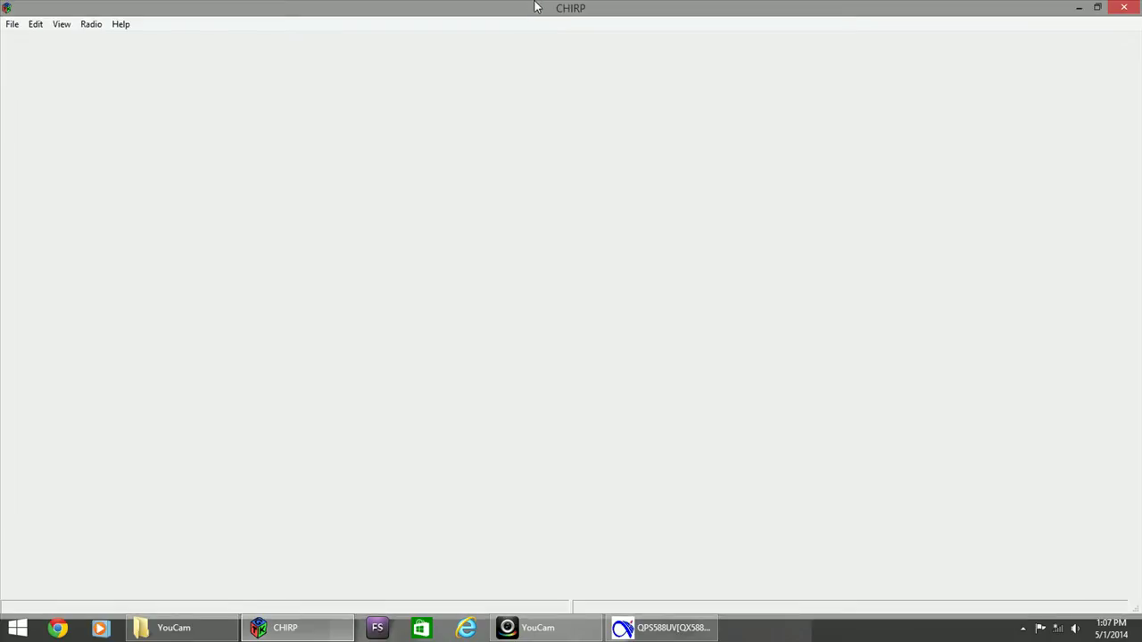
left_click(93, 24)
left_click(101, 41)
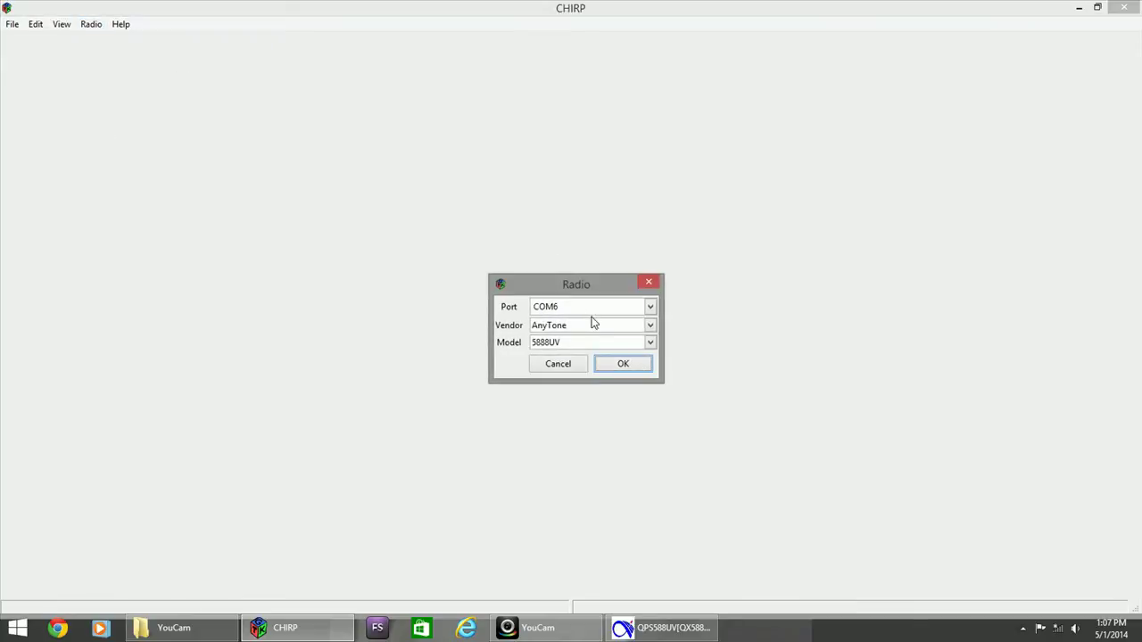
left_click(623, 365)
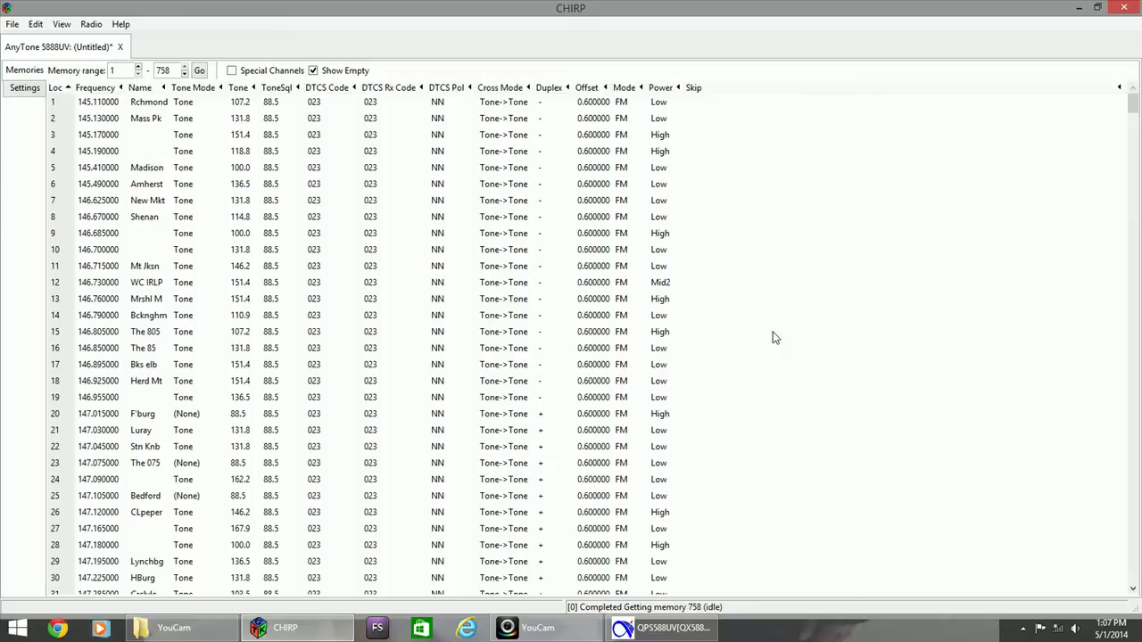
Review the downloaded channel memories from location 1 down to the 440 MHz repeater entries.
scroll(617, 270, "down", 7)
scroll(619, 276, "down", 9)
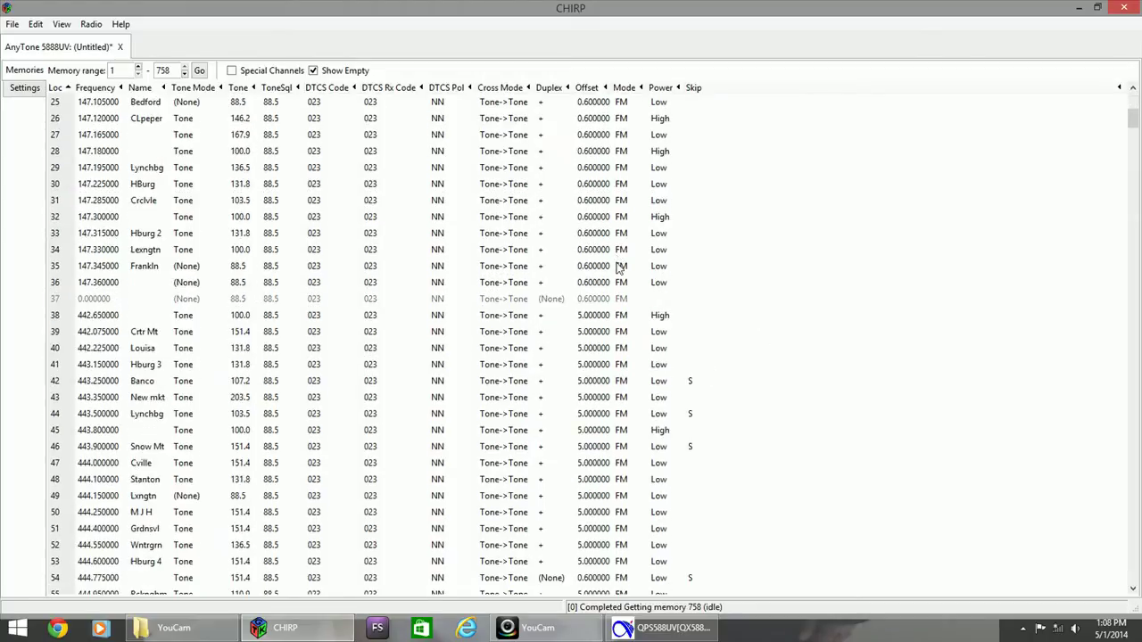
Look further down the memory list, and view the radio settings with their Display, Automatic Power Off and Sub Band Mute options, keeping each value.
scroll(624, 295, "down", 19)
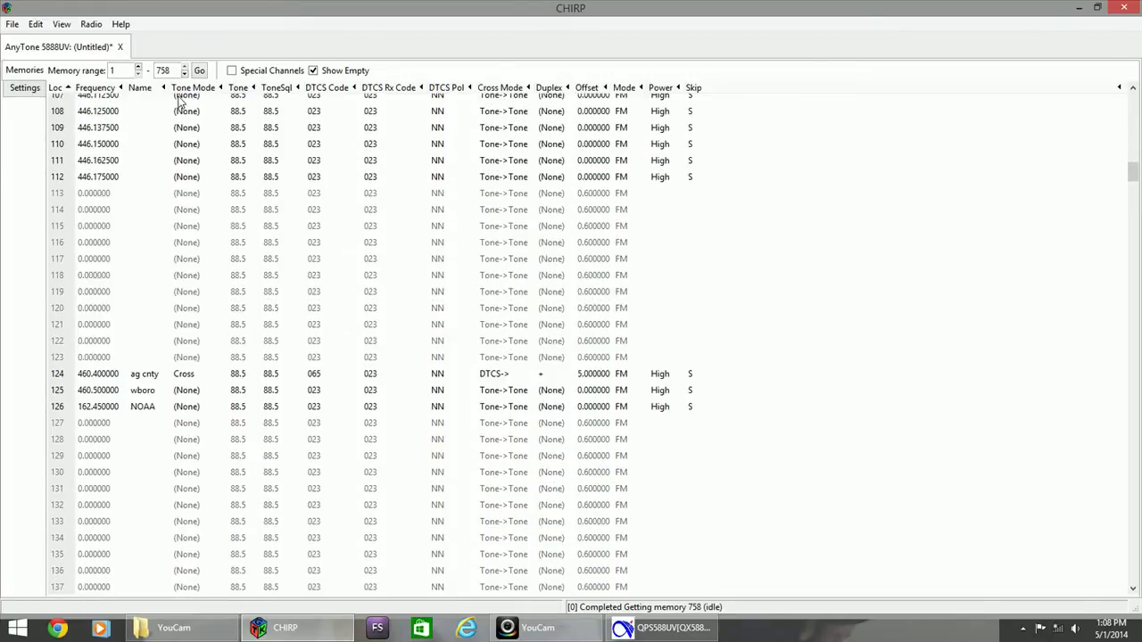
left_click(24, 90)
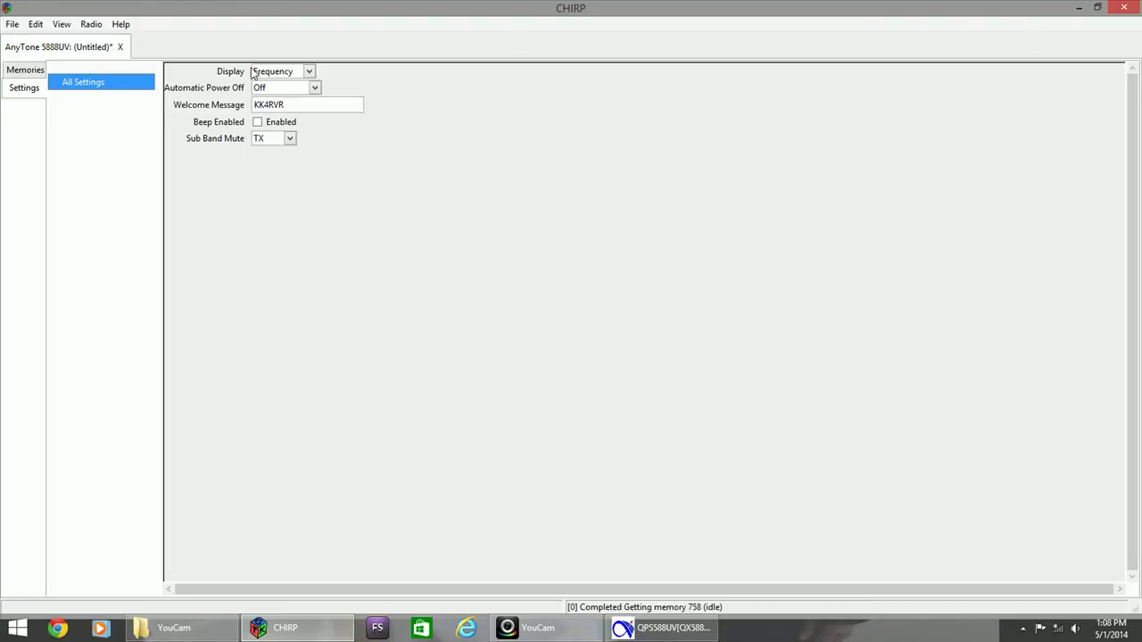
left_click(309, 72)
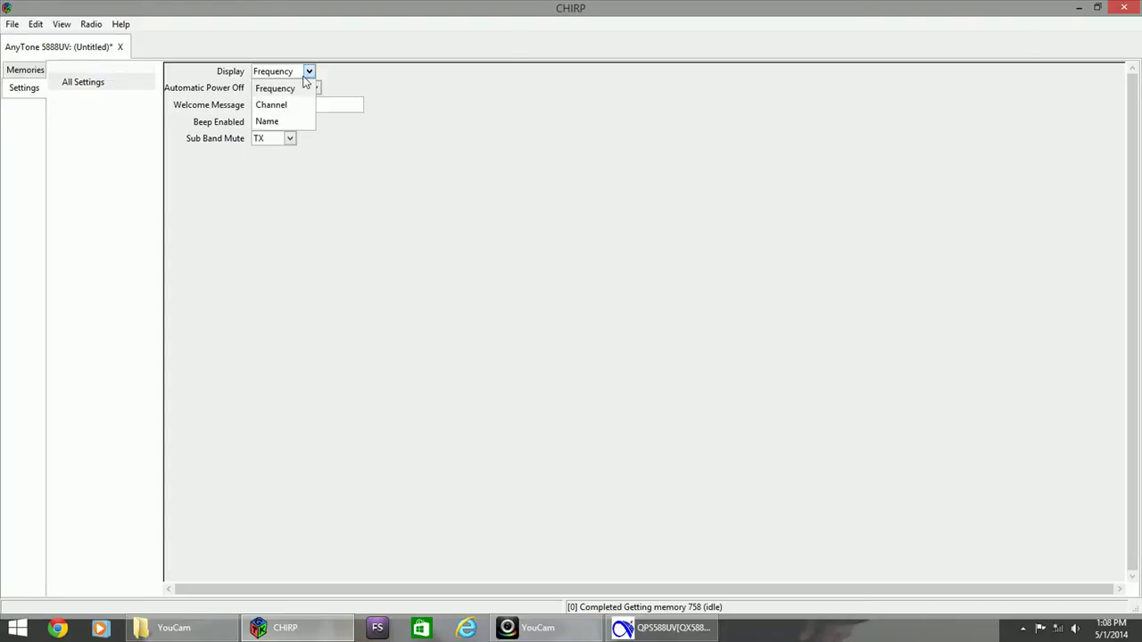
left_click(412, 114)
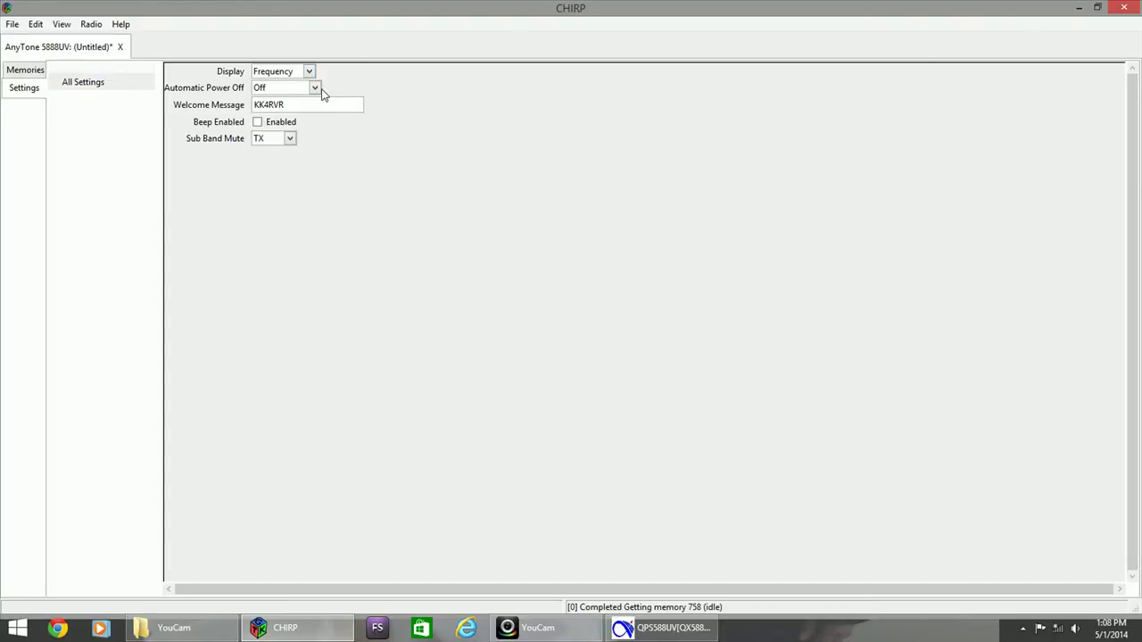
left_click(315, 89)
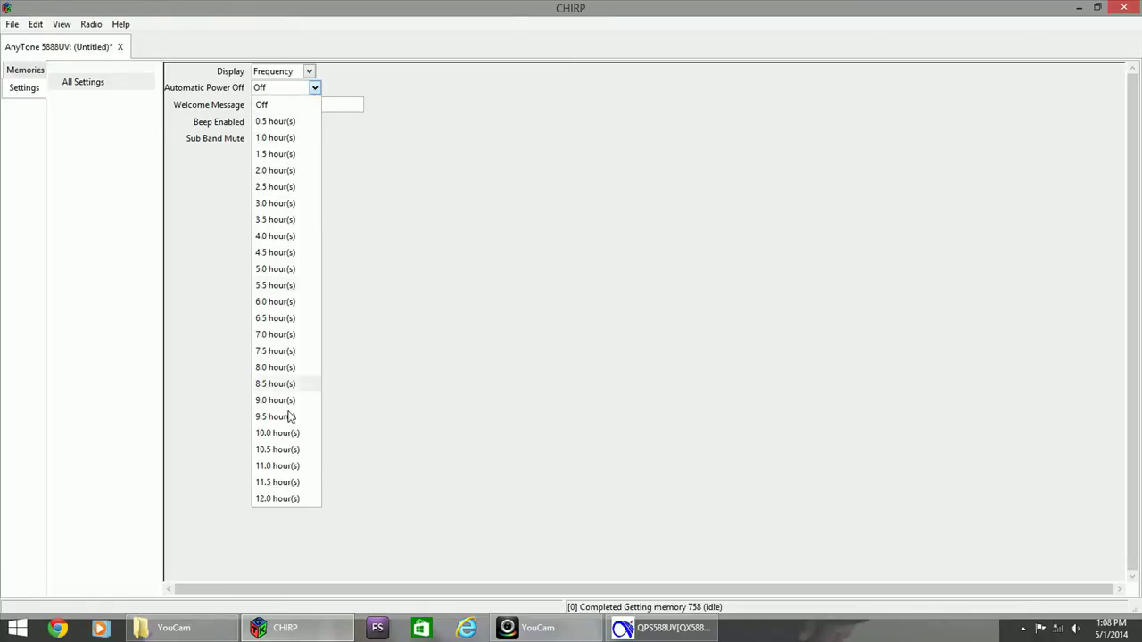
left_click(400, 428)
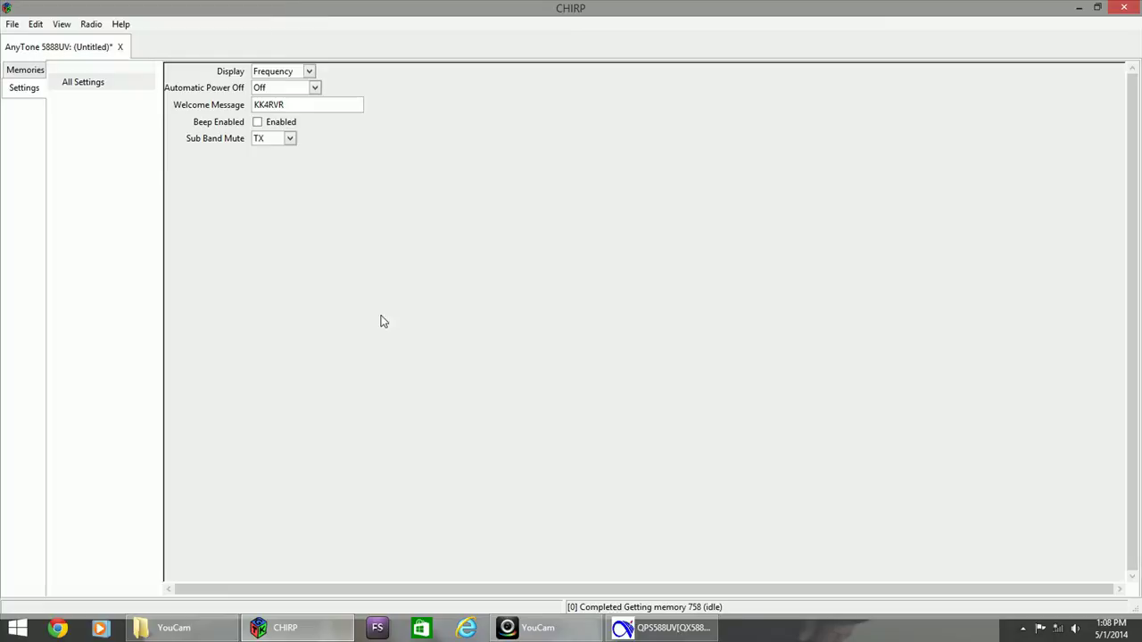
left_click(291, 140)
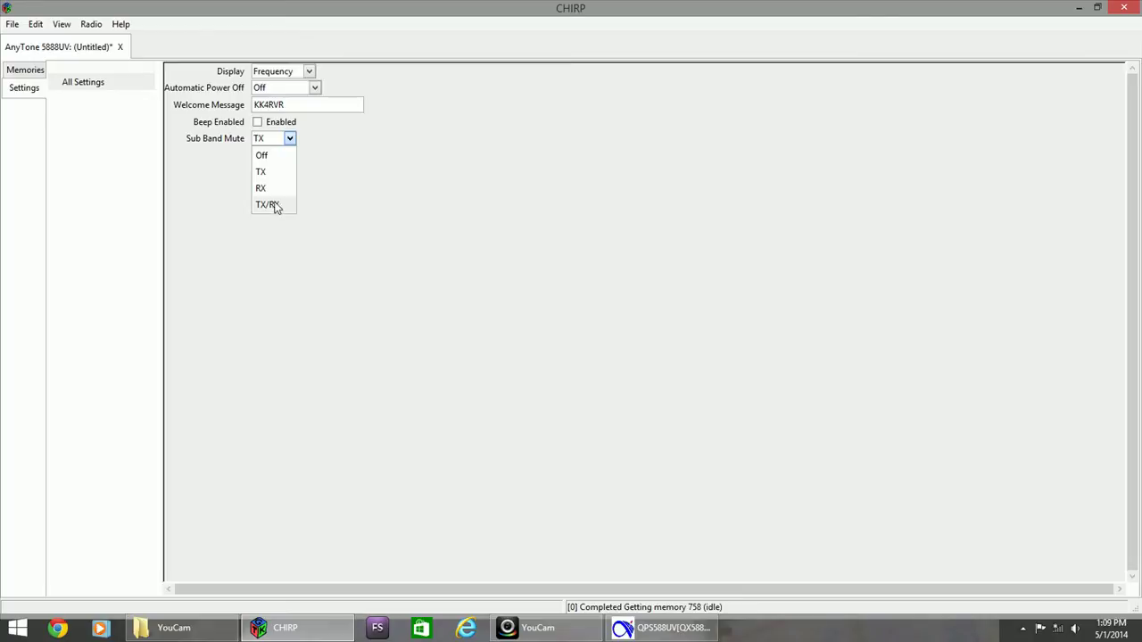
left_click(274, 172)
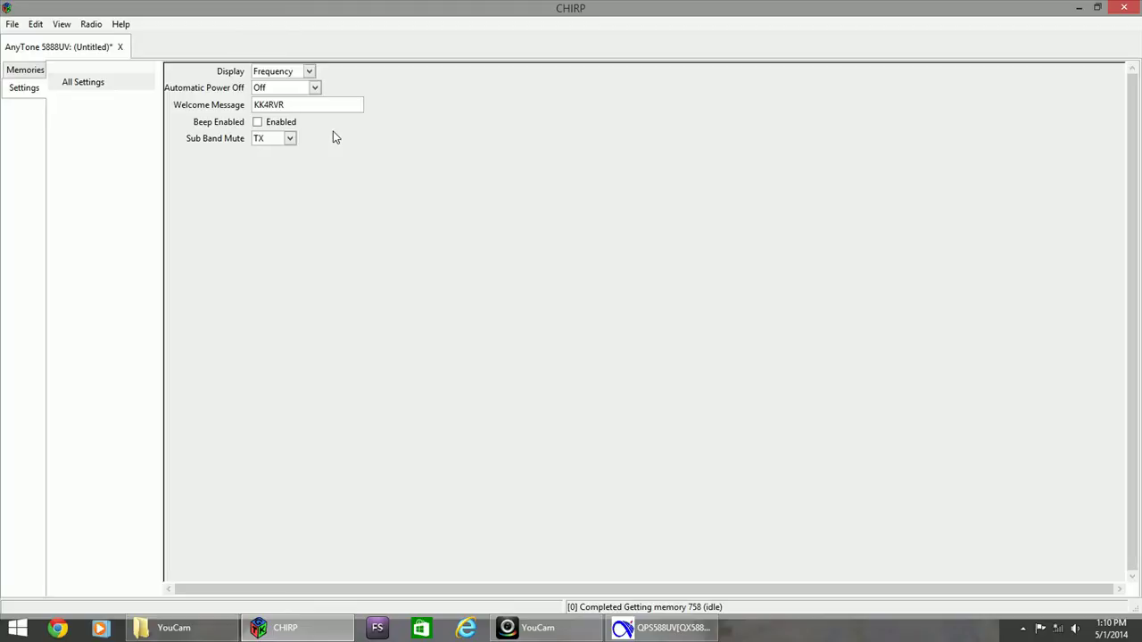
Return to the memory list and export all the selected memories to FOR HT.csv, overwriting the existing file.
left_click(11, 73)
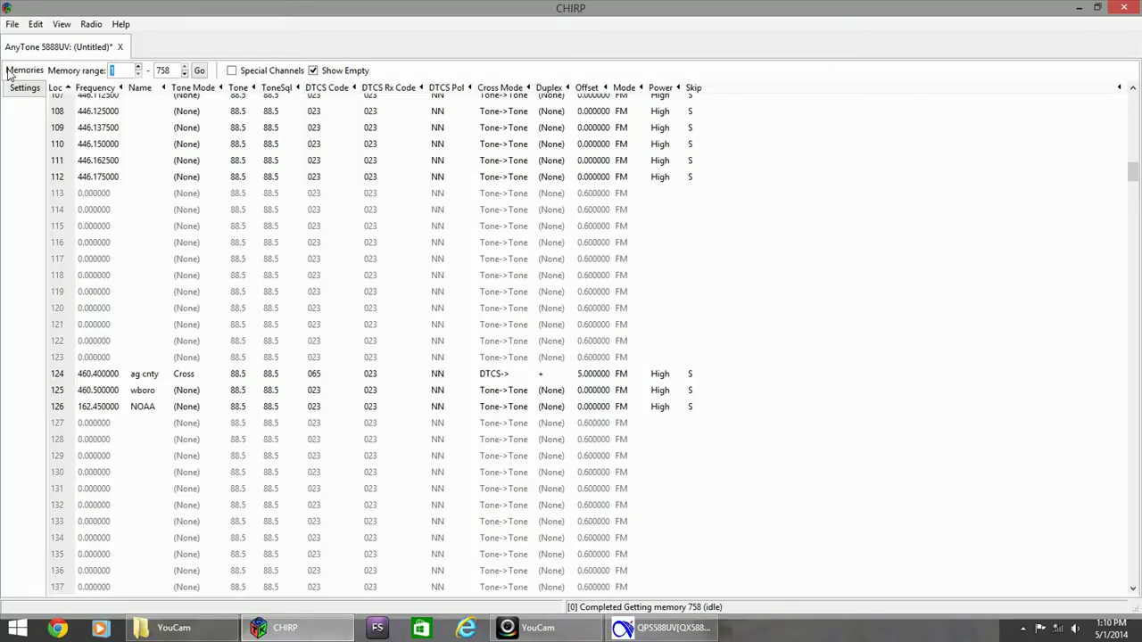
left_click(11, 27)
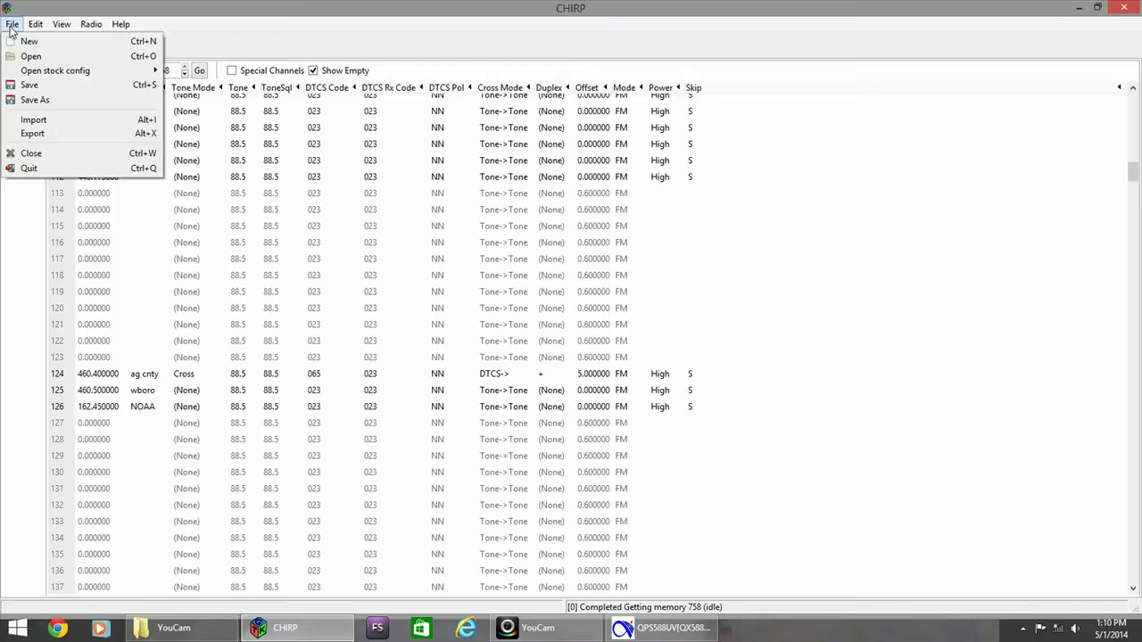
left_click(34, 133)
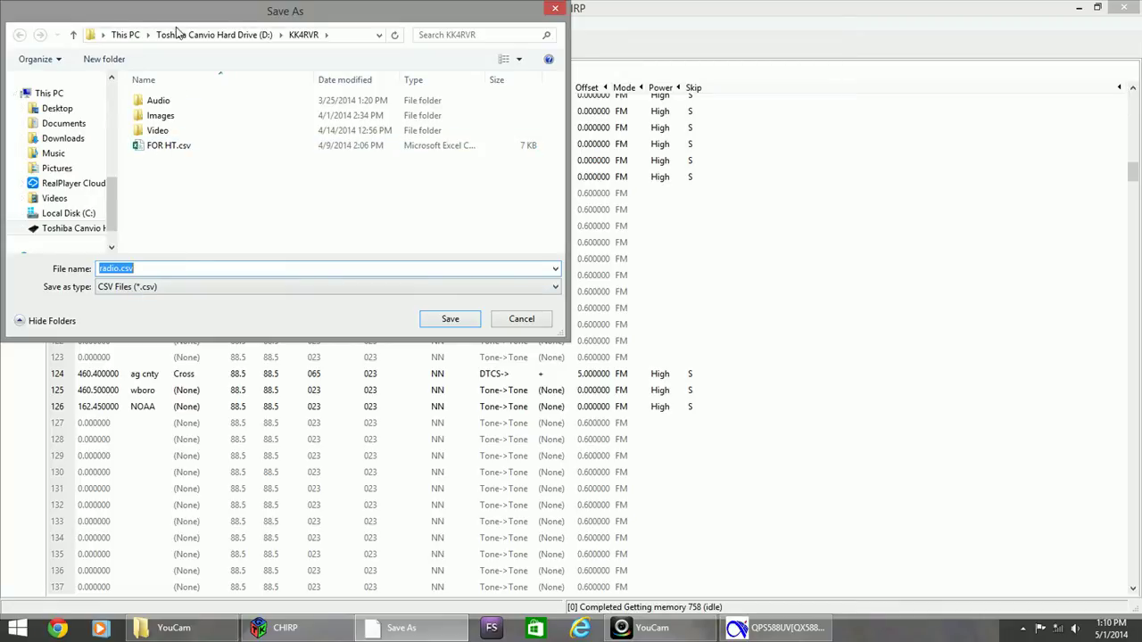
left_click_drag(177, 7, 331, 75)
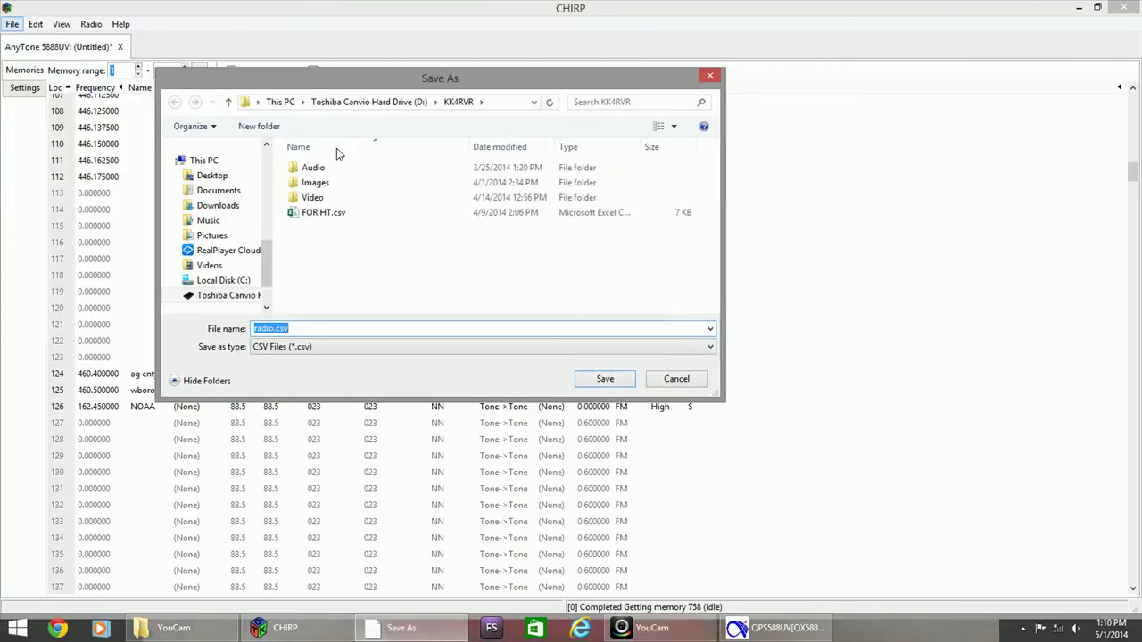
double_click(346, 215)
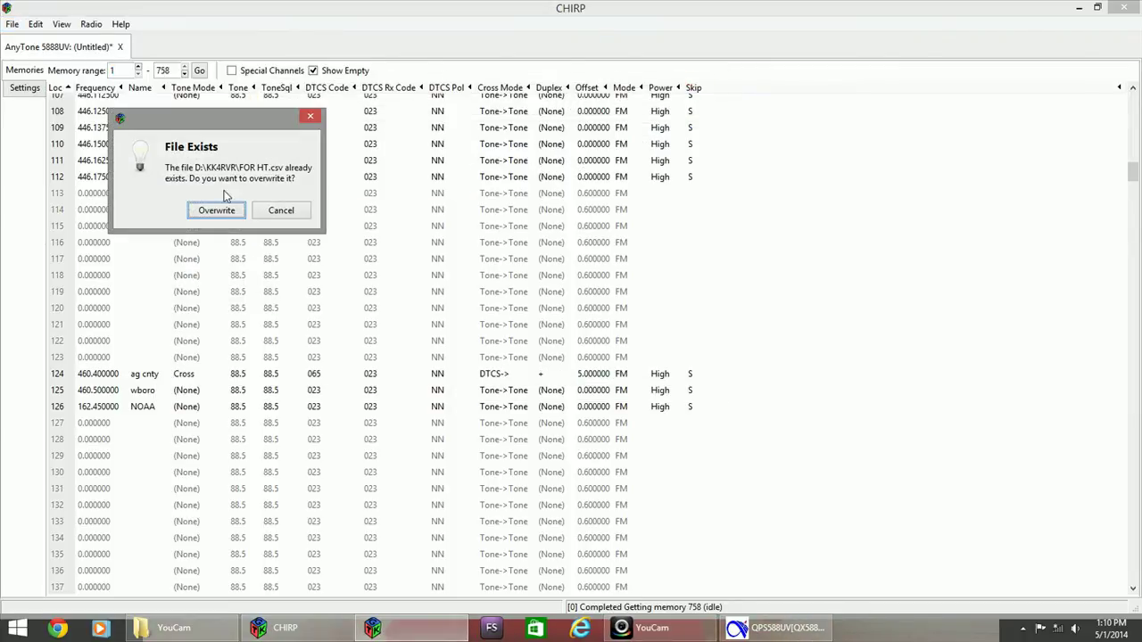
left_click(216, 211)
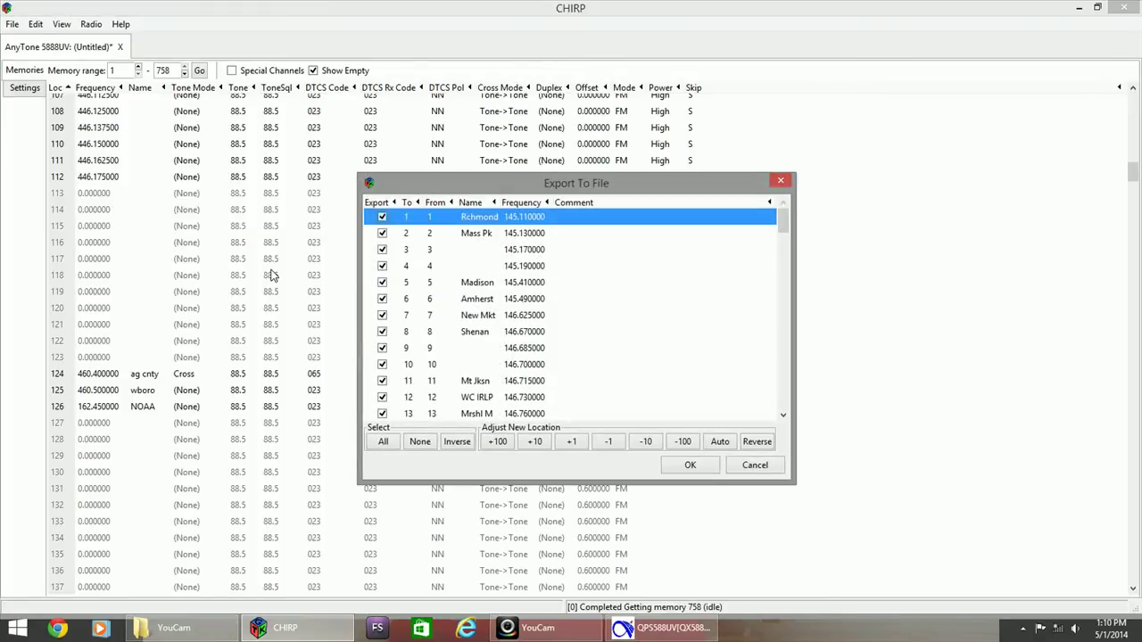
left_click(709, 466)
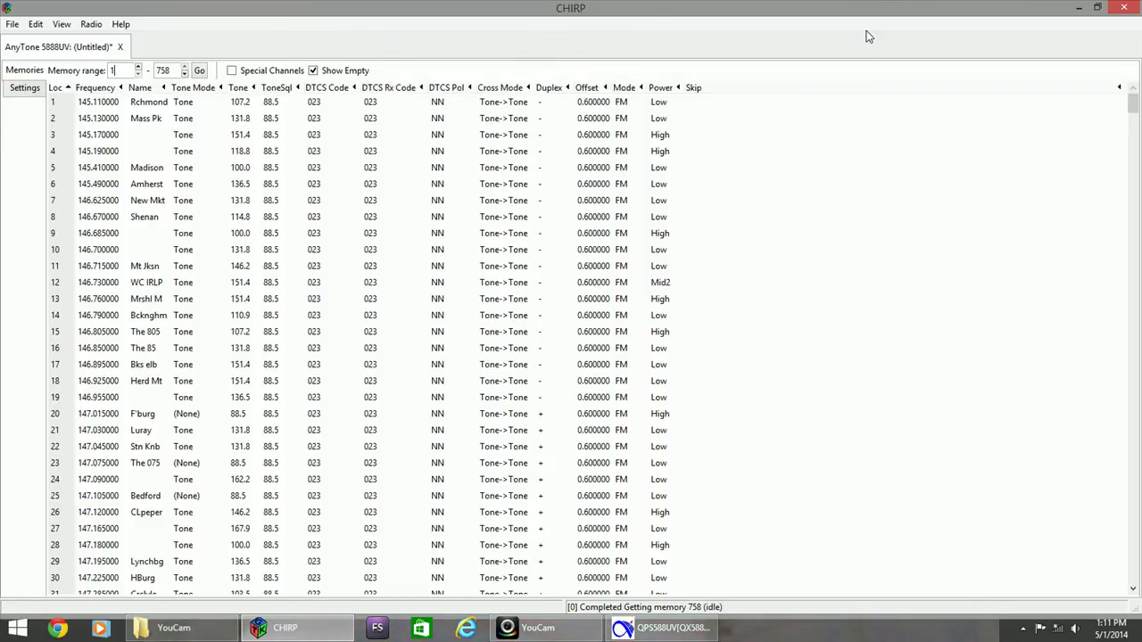
Switch to the QPS588UV software and examine channel 1's full edit details, including TX Off, Compander, Reverse and TalkAround, keeping its settings.
left_click(538, 634)
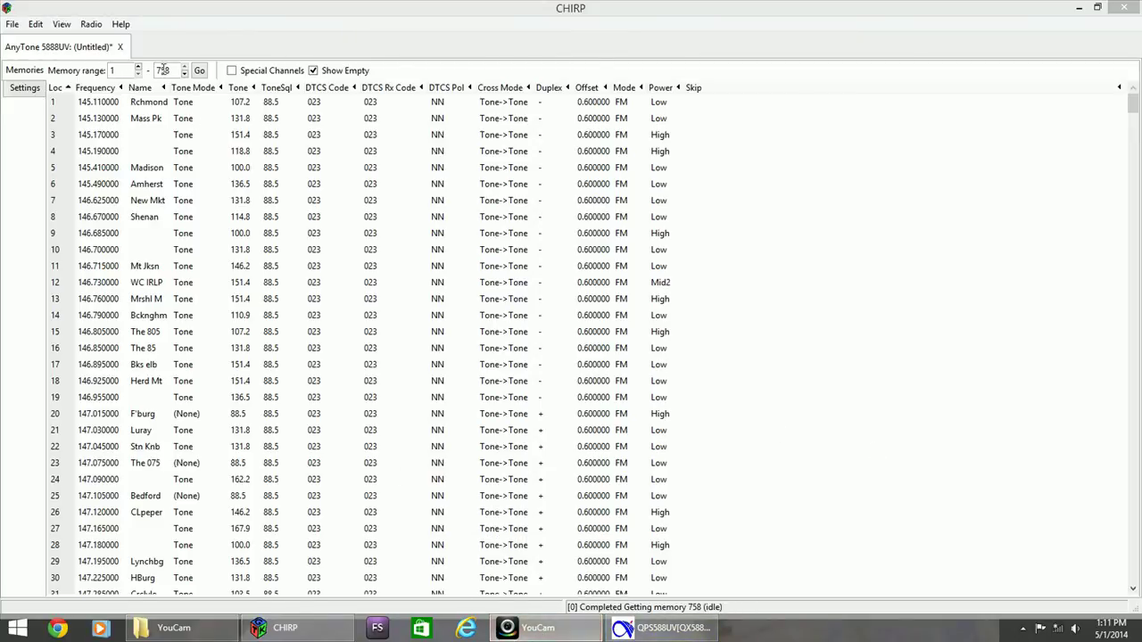
left_click(1076, 8)
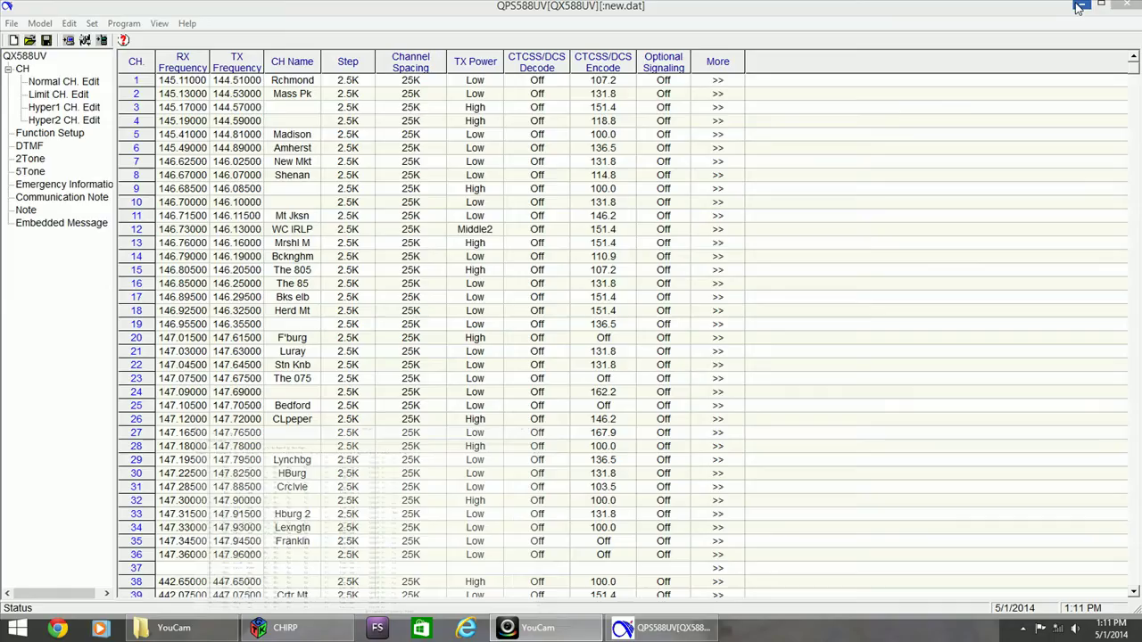
left_click(718, 83)
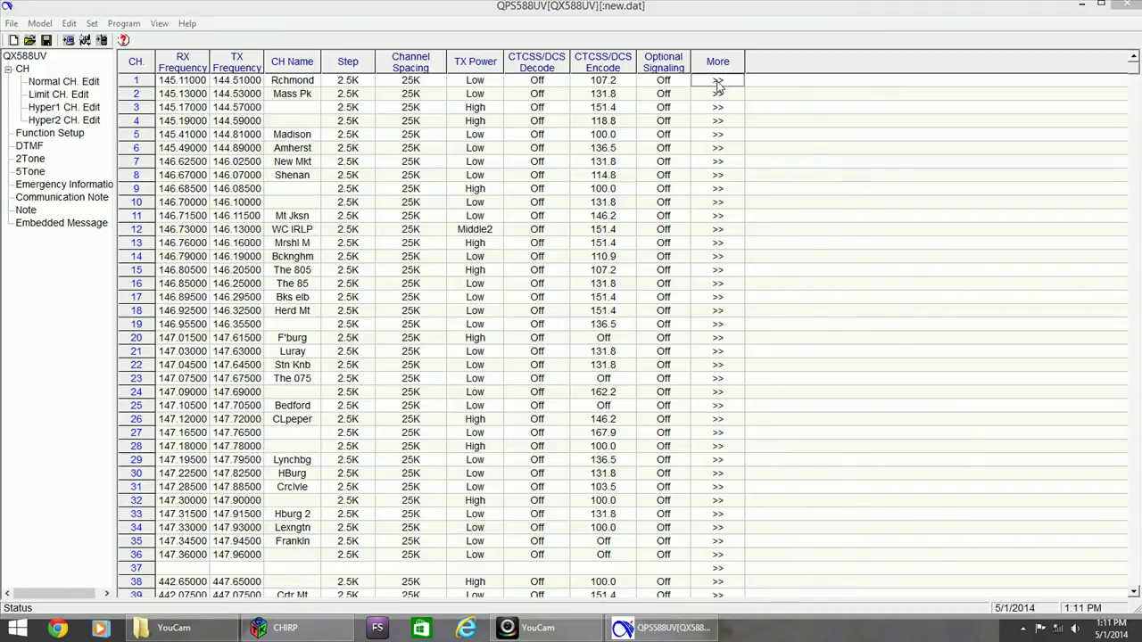
left_click_drag(629, 164, 952, 173)
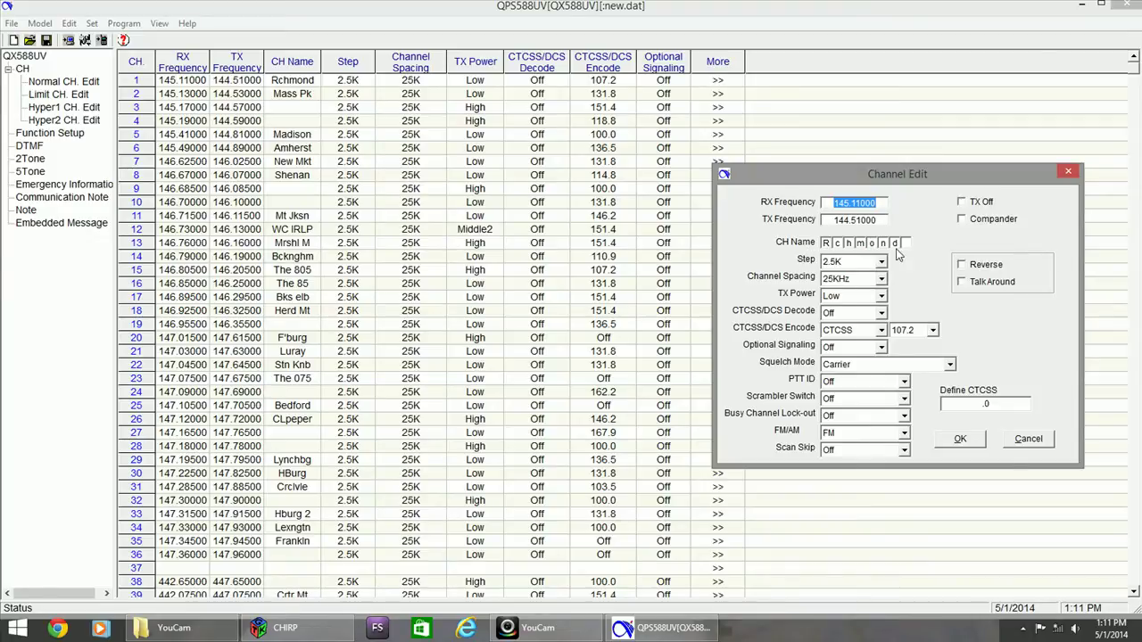
left_click(961, 219)
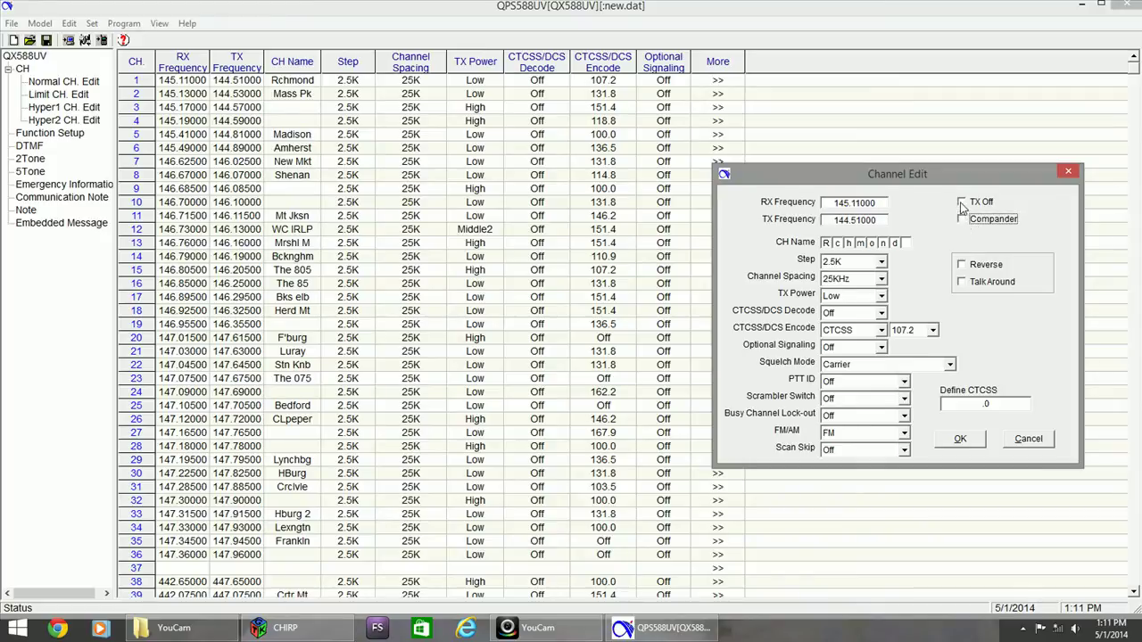
left_click(960, 202)
left_click(961, 266)
left_click(961, 283)
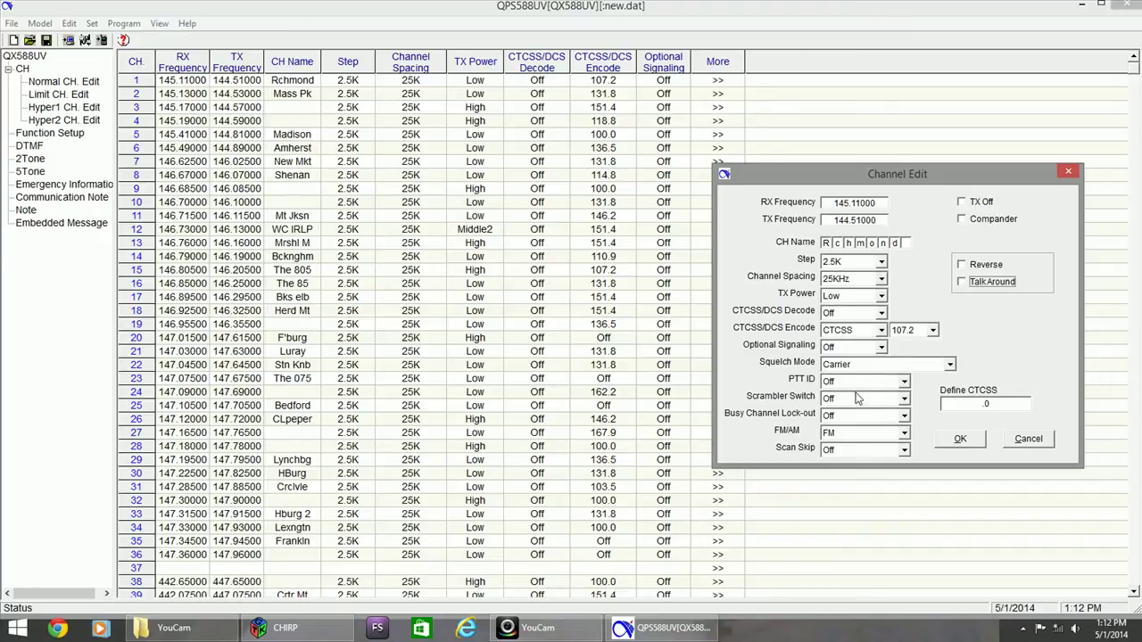
left_click(971, 442)
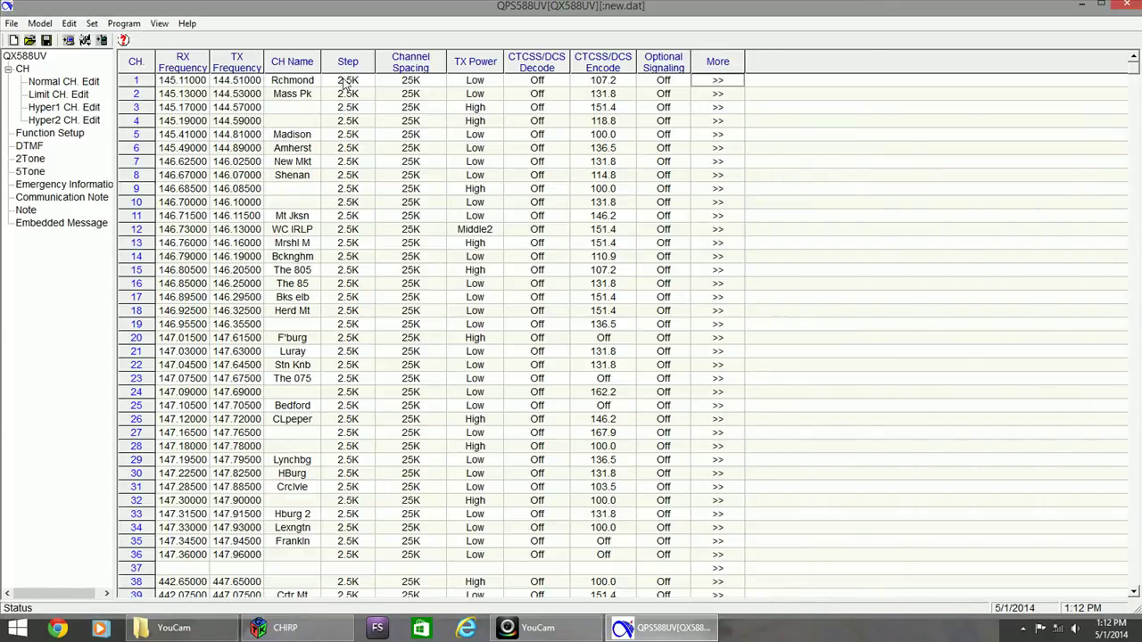
Inspect channel 1's editable fields in the list, from RX and TX Frequency through CH Name, Step and Channel Spacing to TX Power.
left_click(172, 83)
left_click(171, 82)
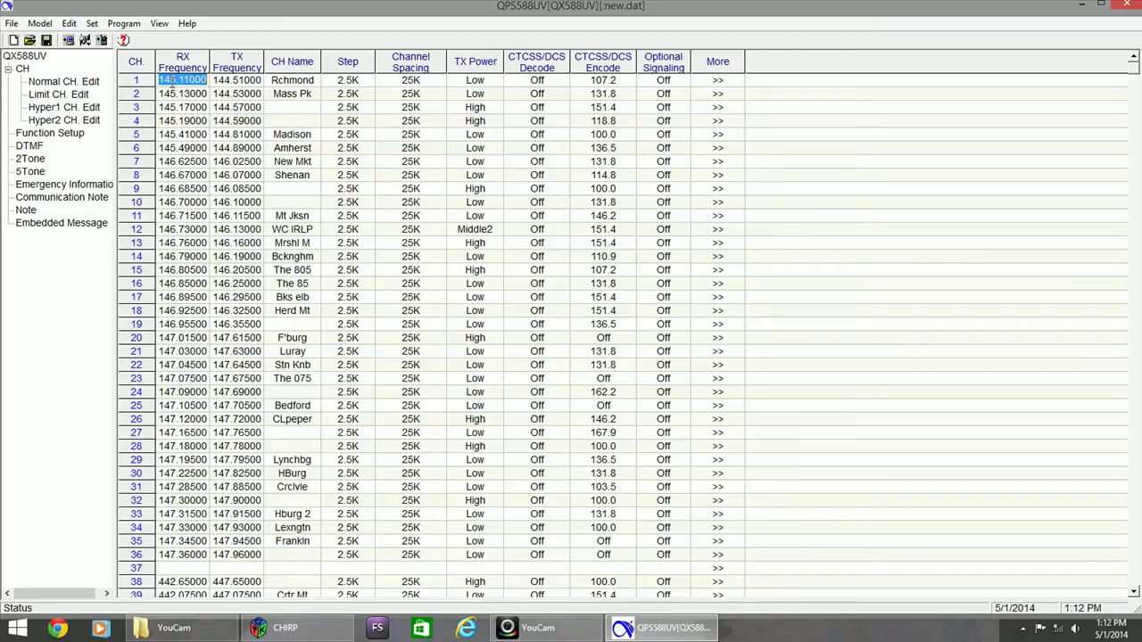
left_click(242, 87)
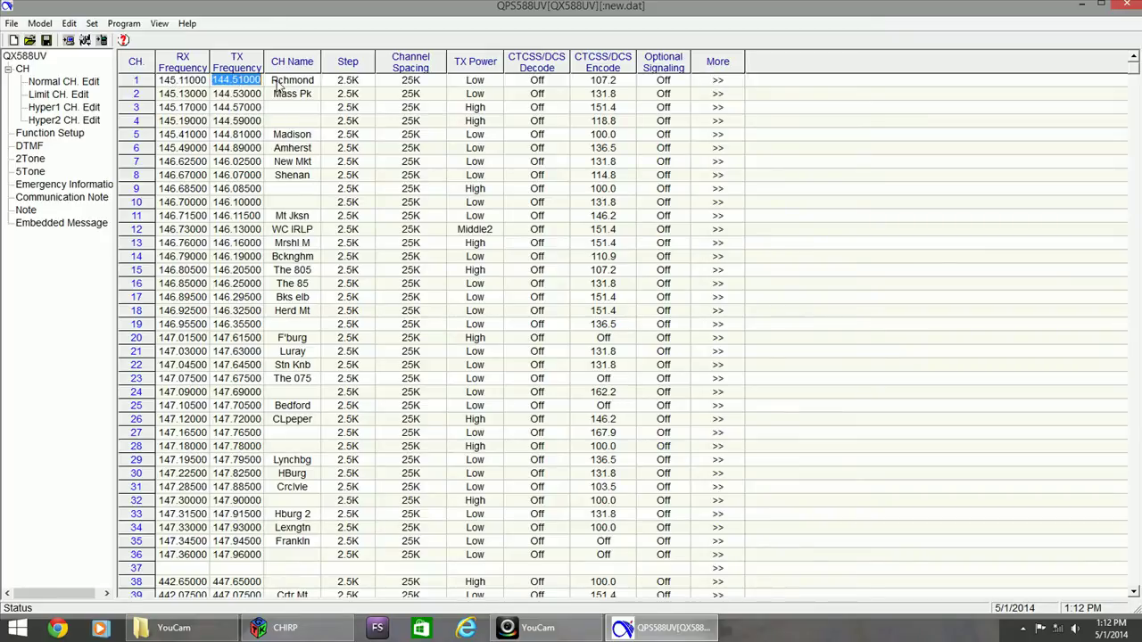
left_click(304, 82)
left_click(356, 83)
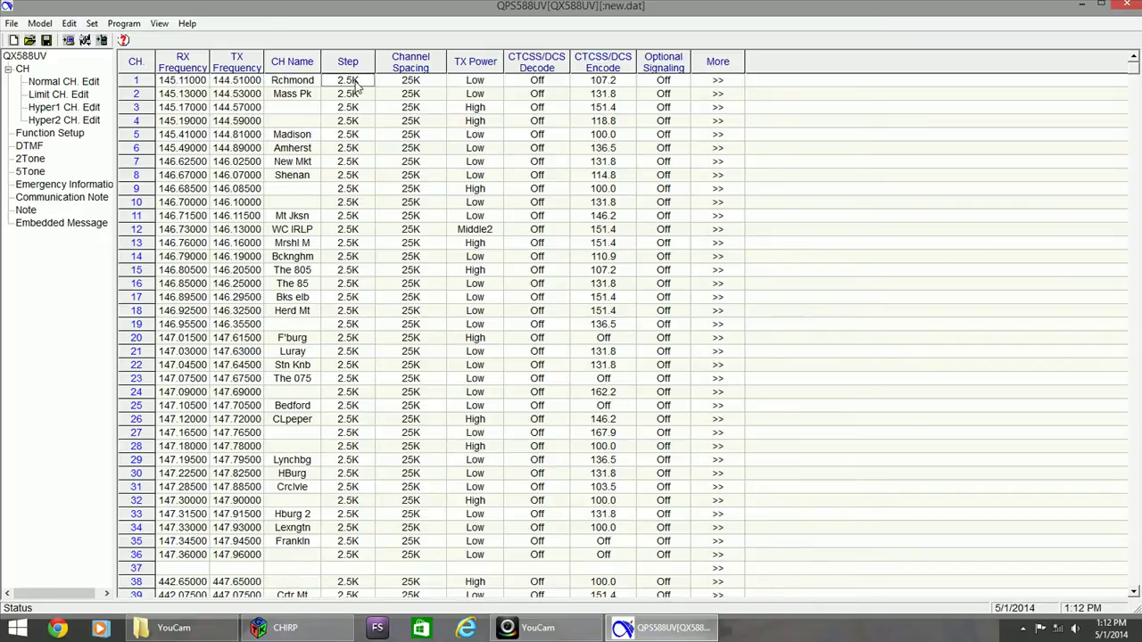
left_click(406, 82)
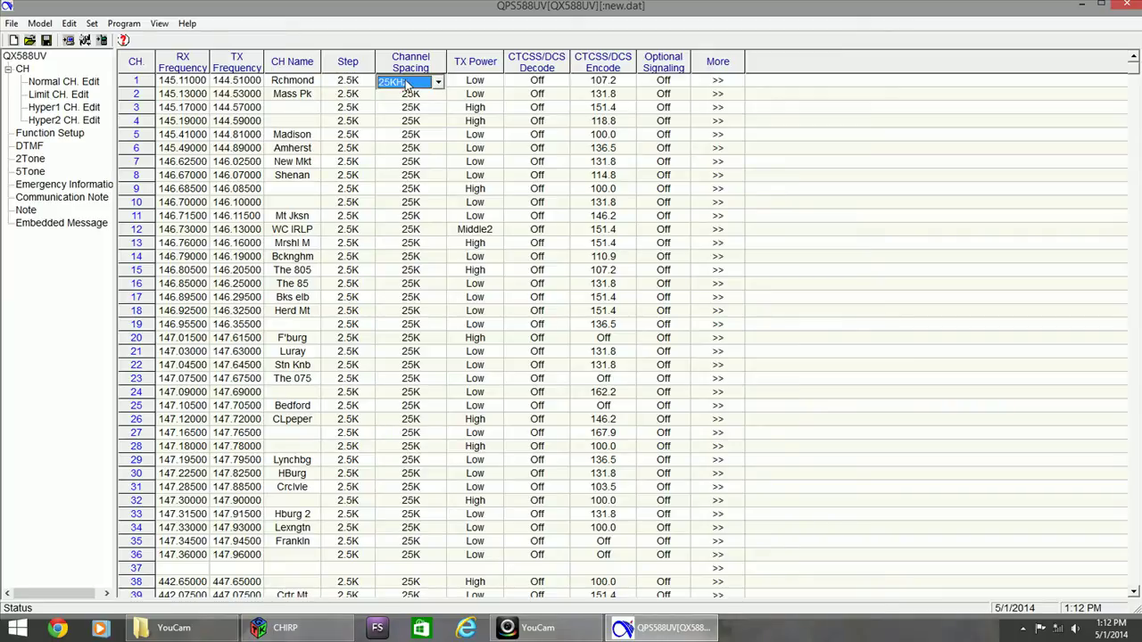
left_click(480, 83)
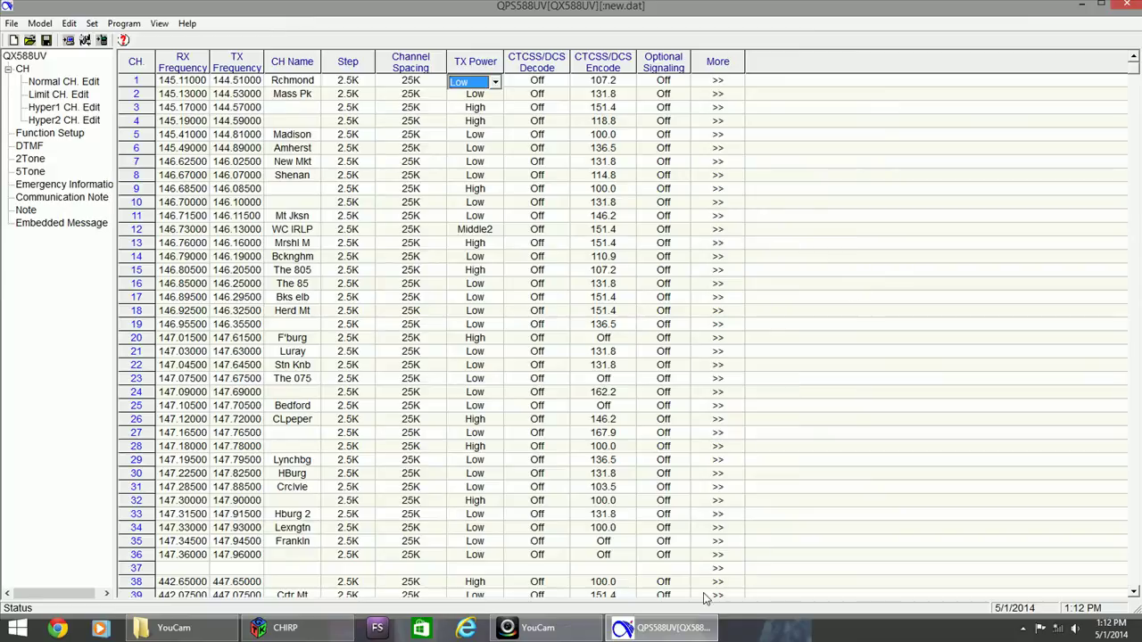
Switch to CHIRP, view the Skip options for location 1 while leaving it blank, and review the Skip column down to the 446 MHz channels.
left_click(281, 627)
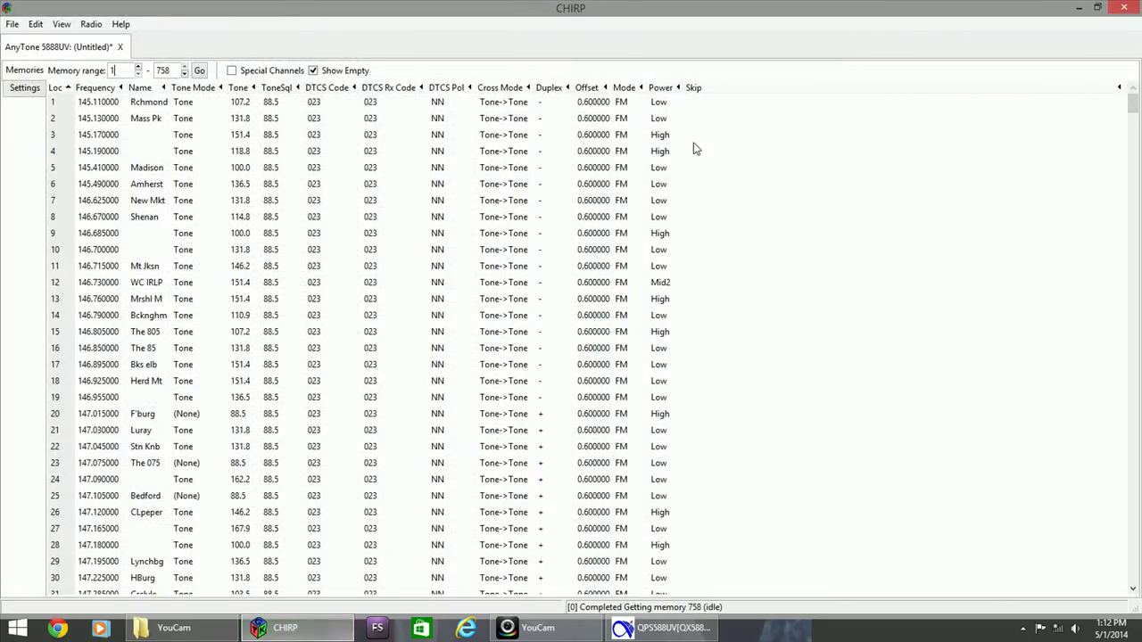
left_click(694, 103)
left_click(694, 103)
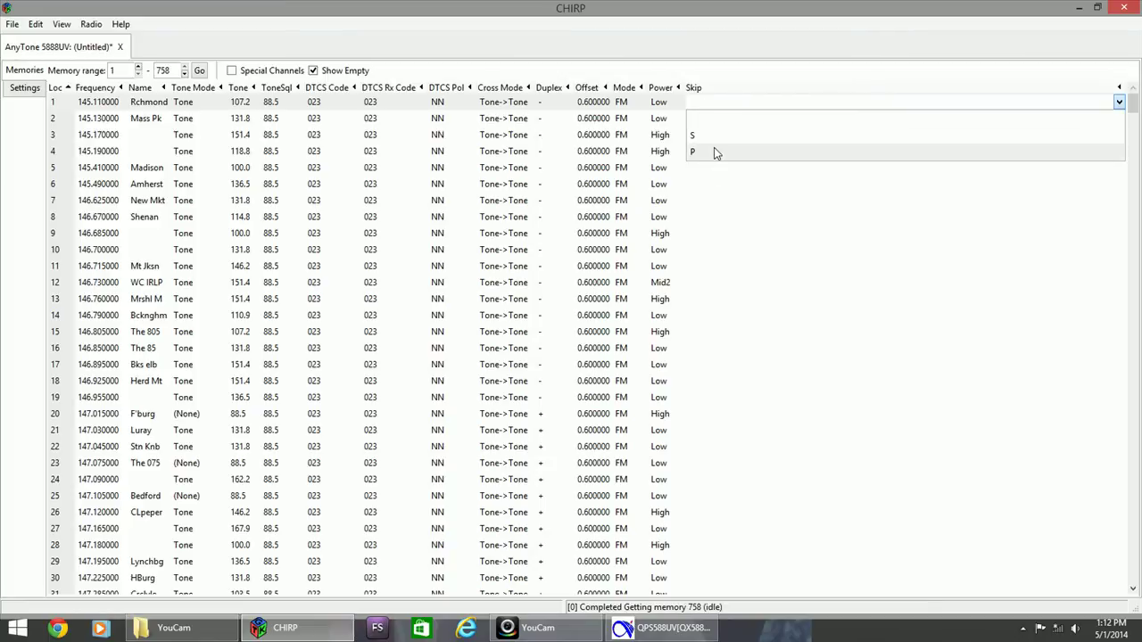
left_click(713, 119)
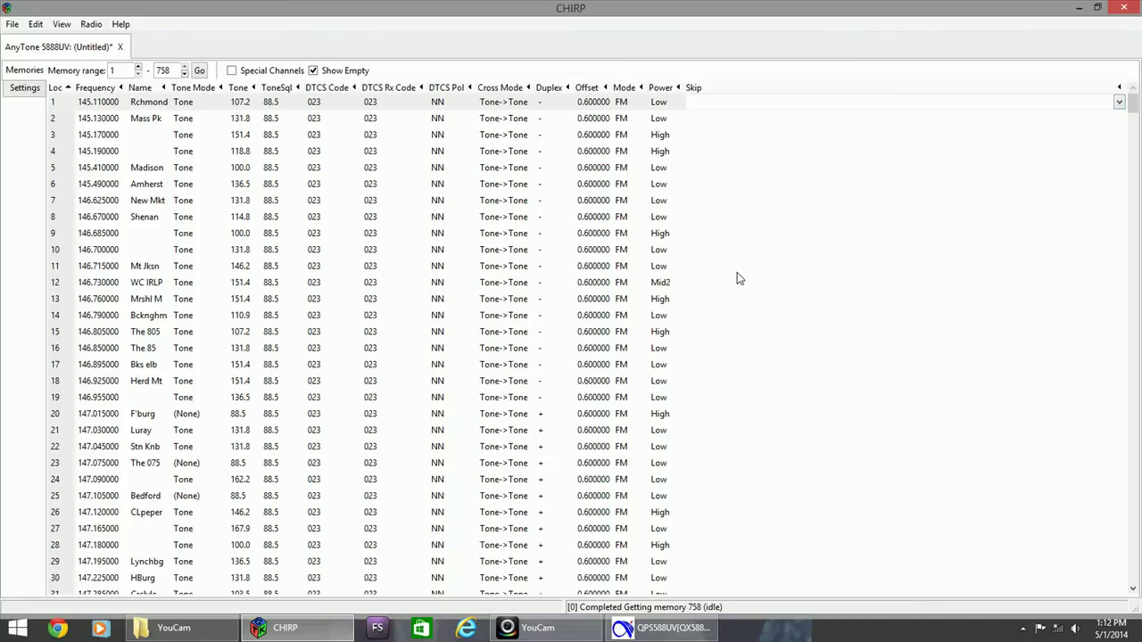
scroll(737, 272, "down", 9)
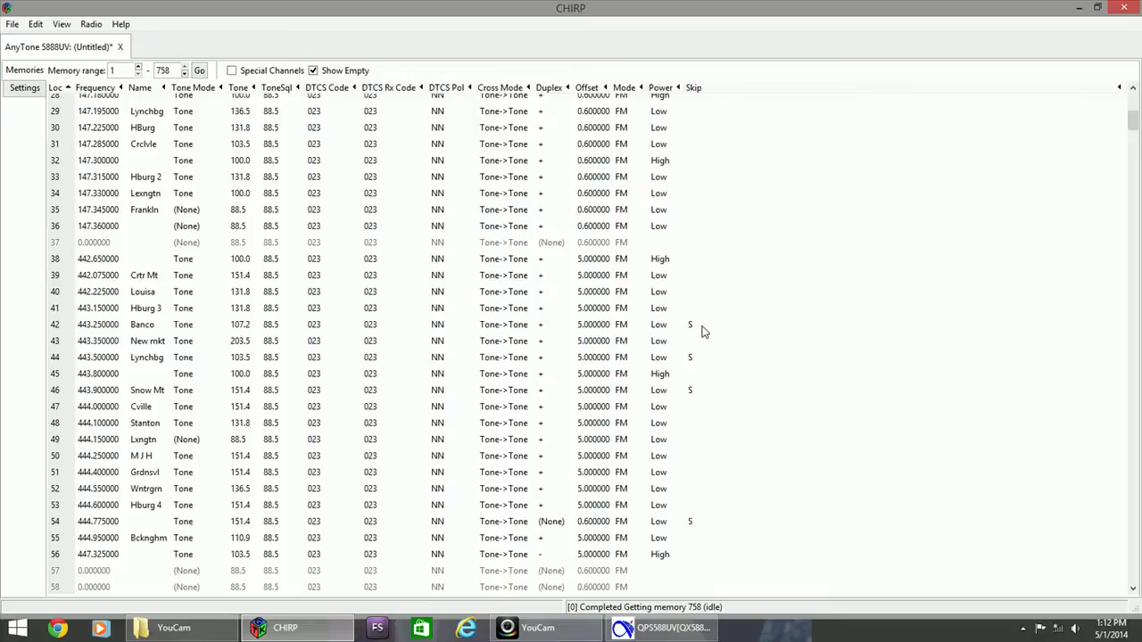
scroll(705, 403, "down", 4)
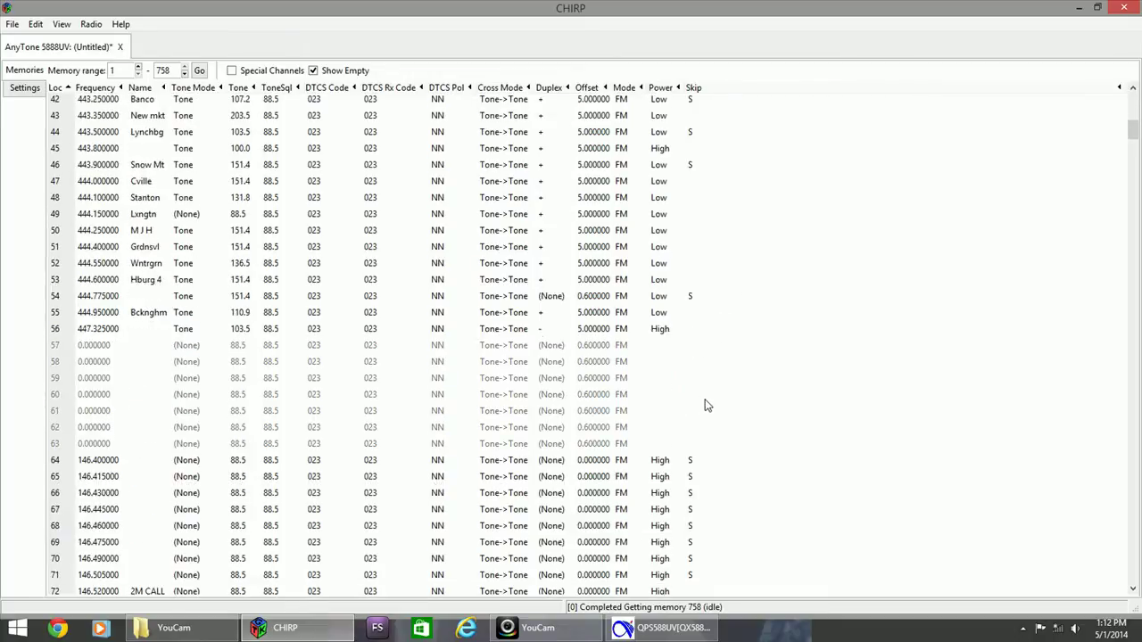
scroll(704, 406, "down", 5)
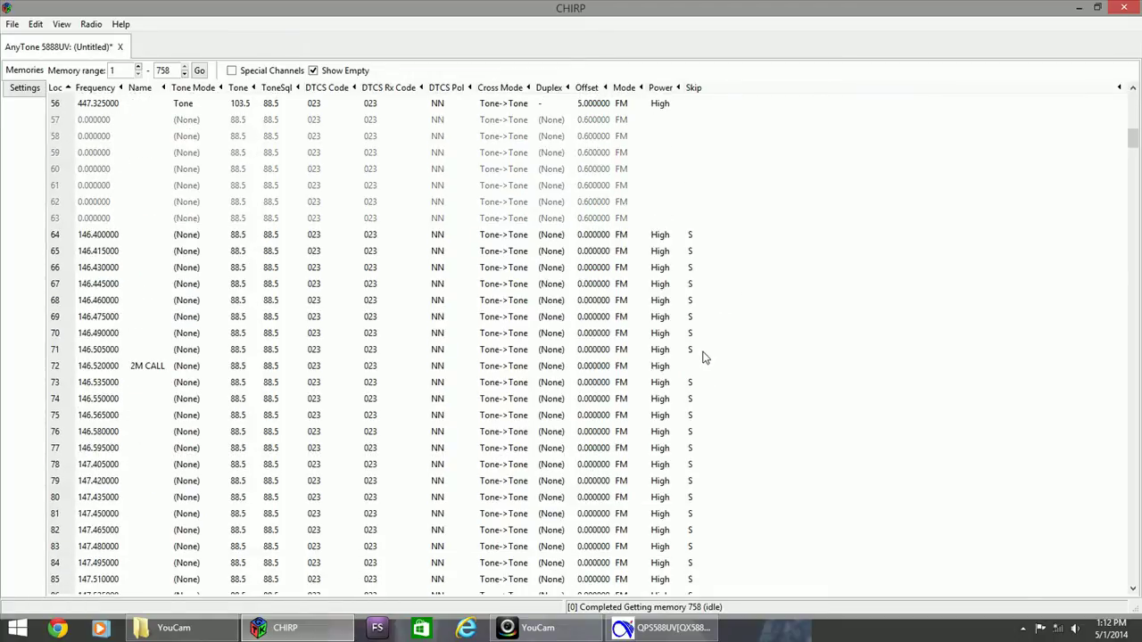
scroll(703, 357, "down", 9)
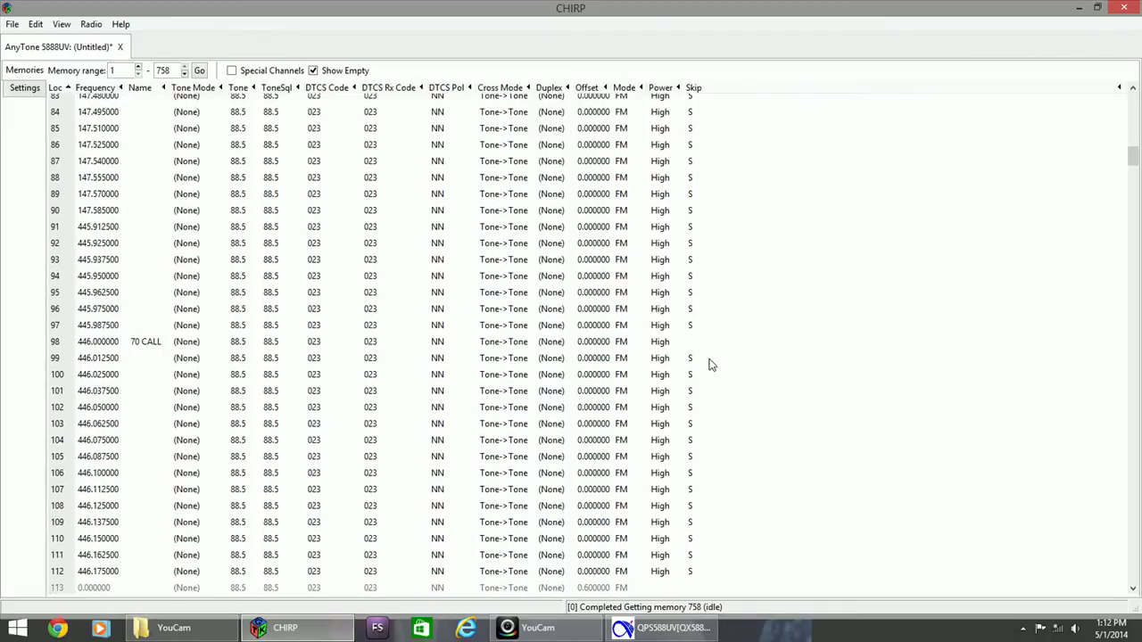
scroll(717, 350, "down", 4)
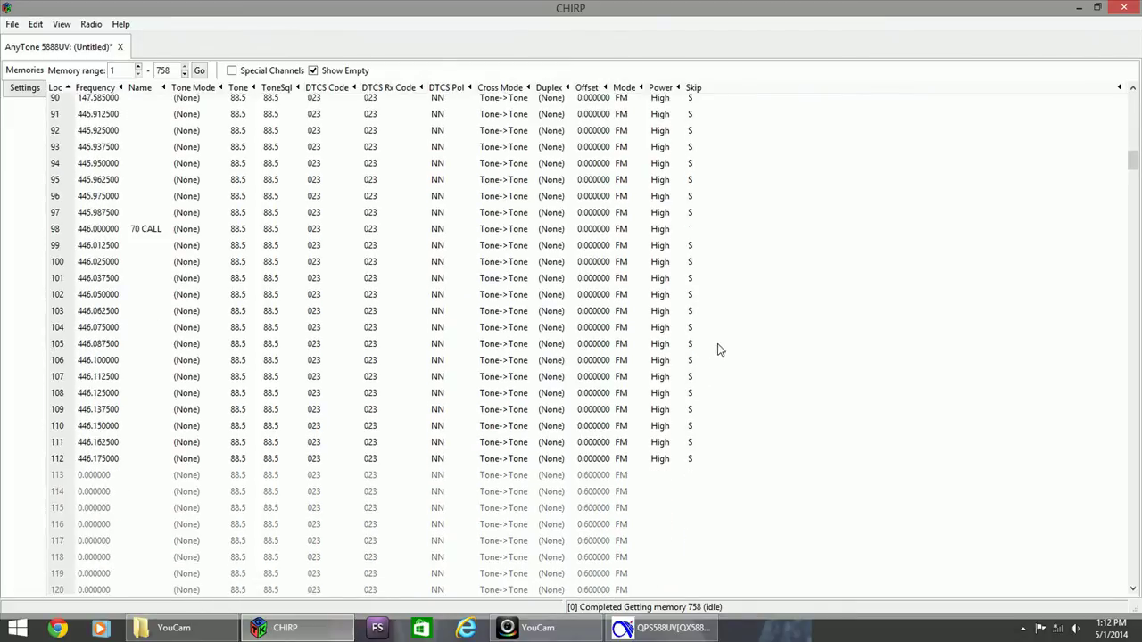
Review the remaining CHIRP memories and their Skip settings down to the NOAA channel, and return to location 1.
scroll(718, 346, "down", 5)
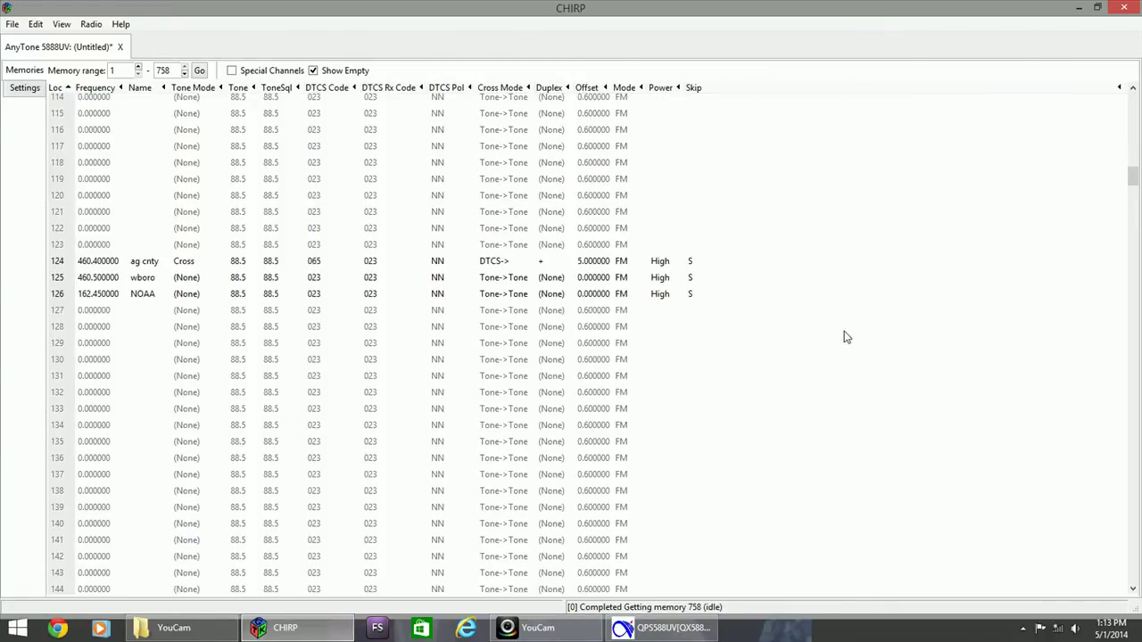
scroll(760, 479, "up", 15)
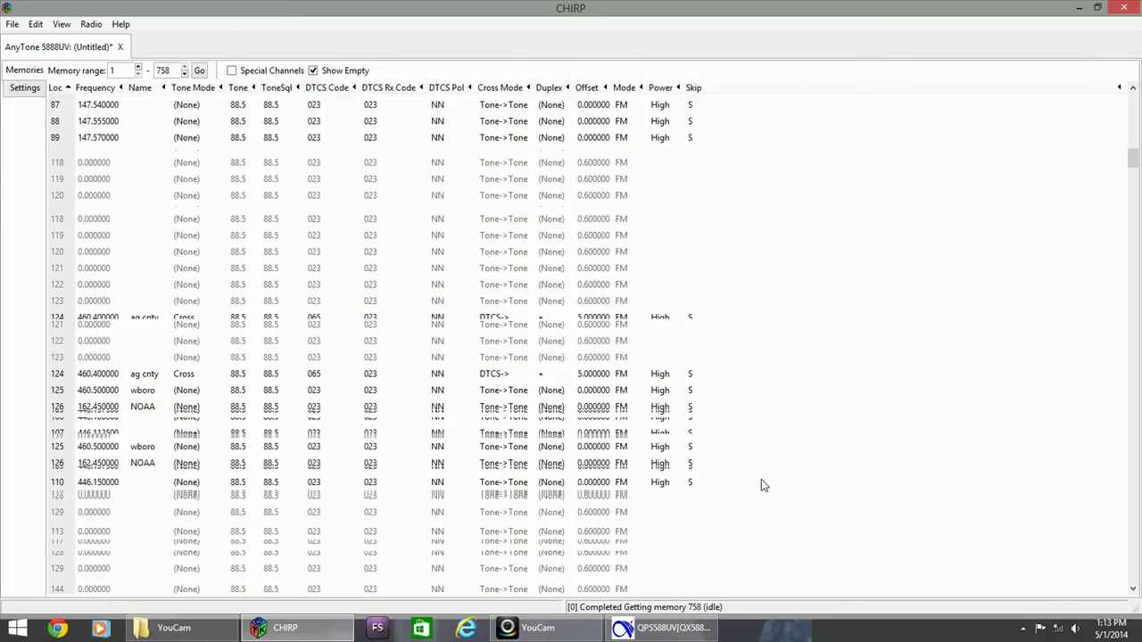
scroll(761, 485, "up", 15)
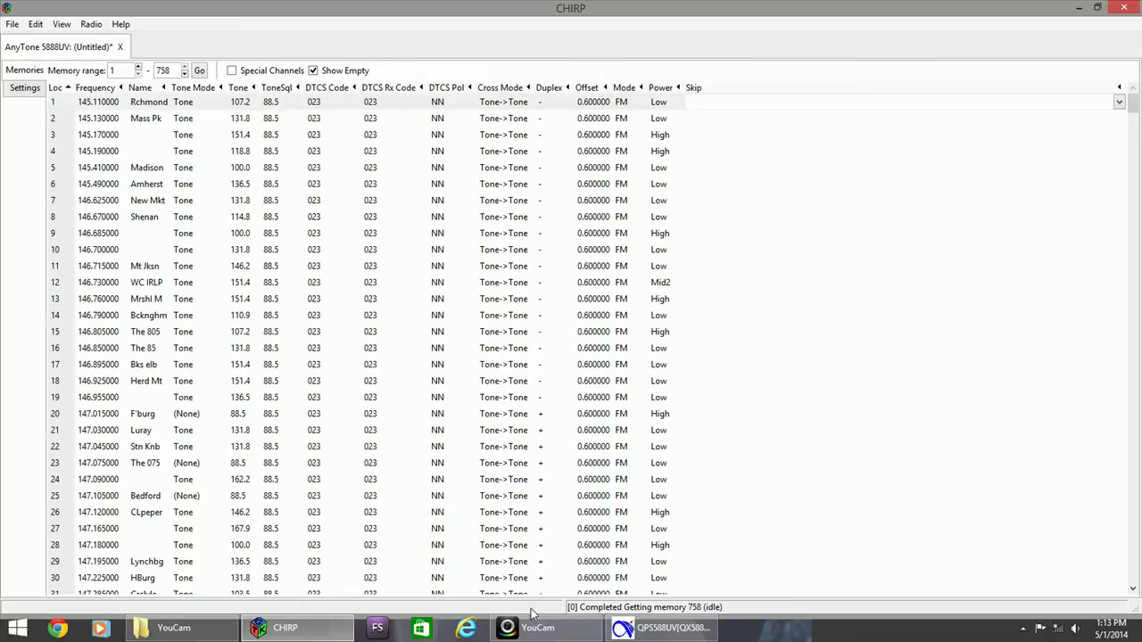
left_click(537, 635)
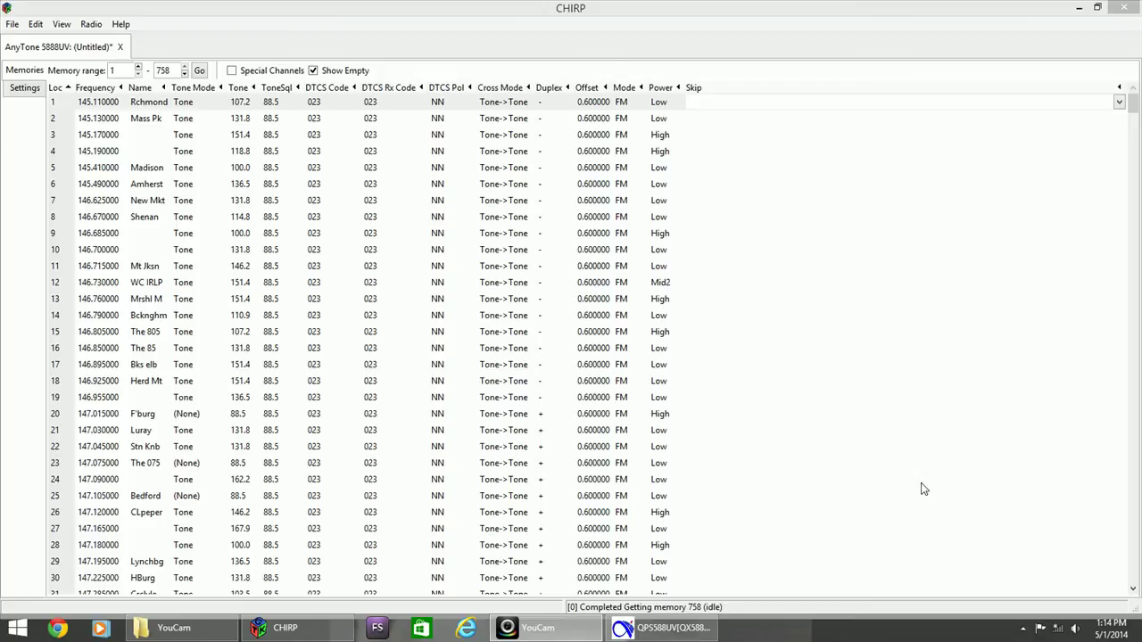
Switch to the QPS588UV software, close channel 1's TX Power field without choosing another value, and examine the channel list.
left_click(678, 628)
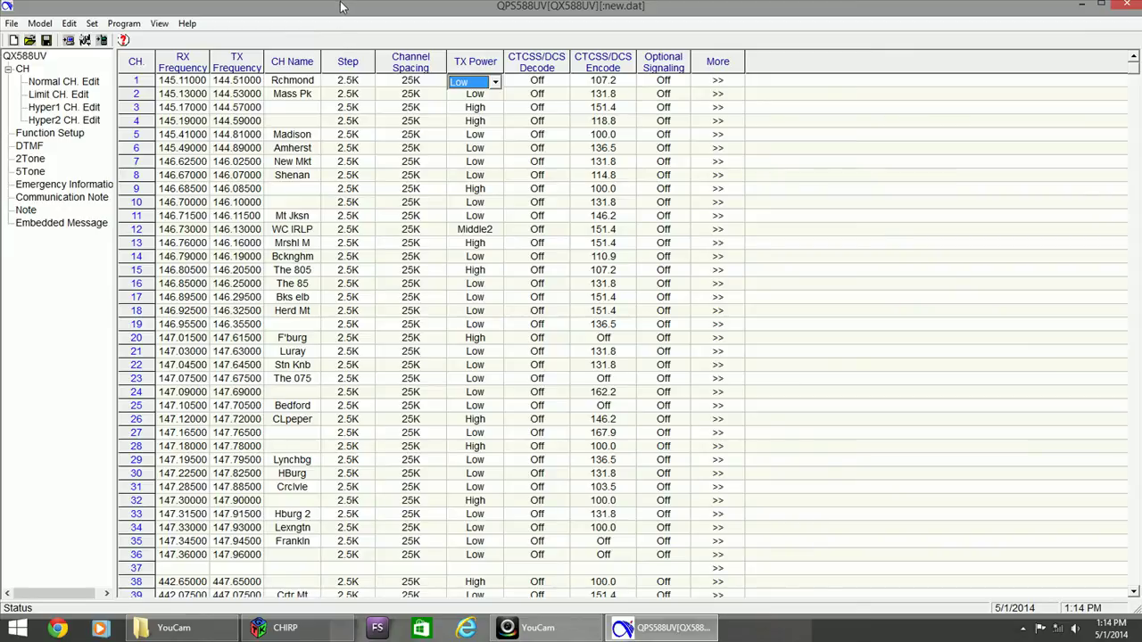
left_click(807, 82)
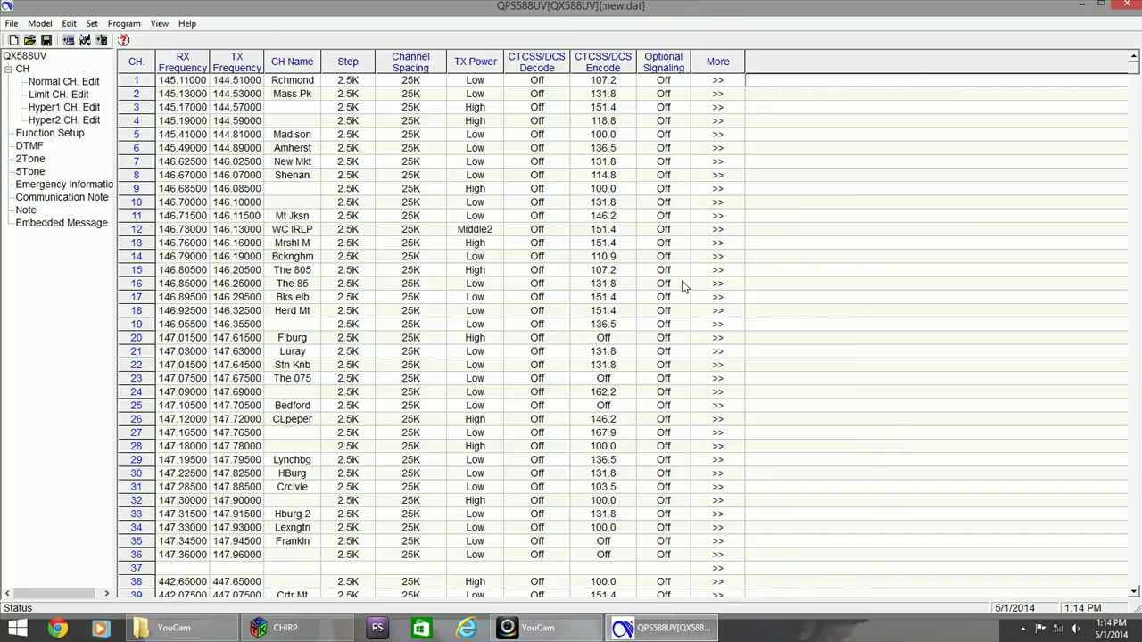
mouse_move(650, 636)
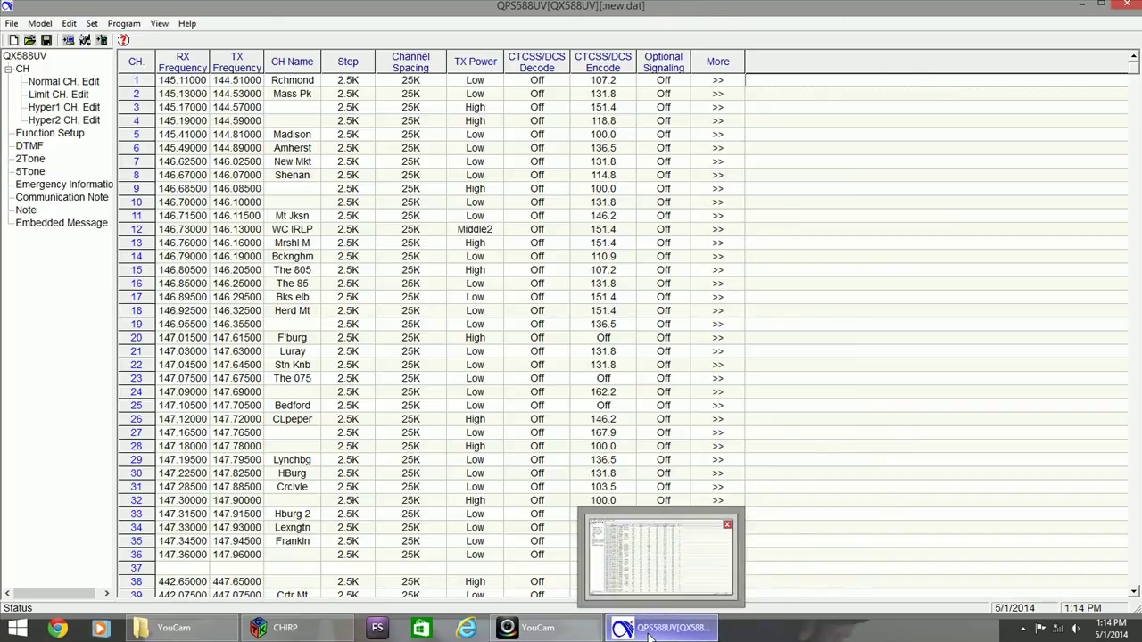